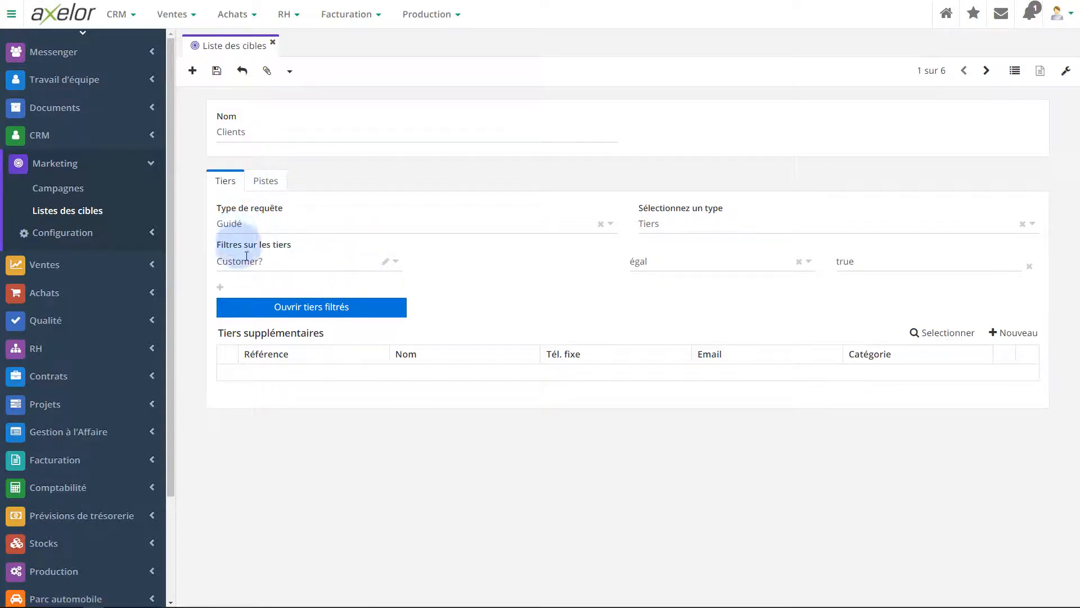
# Switch the Clients target list's partner query type to Manuel and back to Guidé.
pyautogui.click(386, 225)
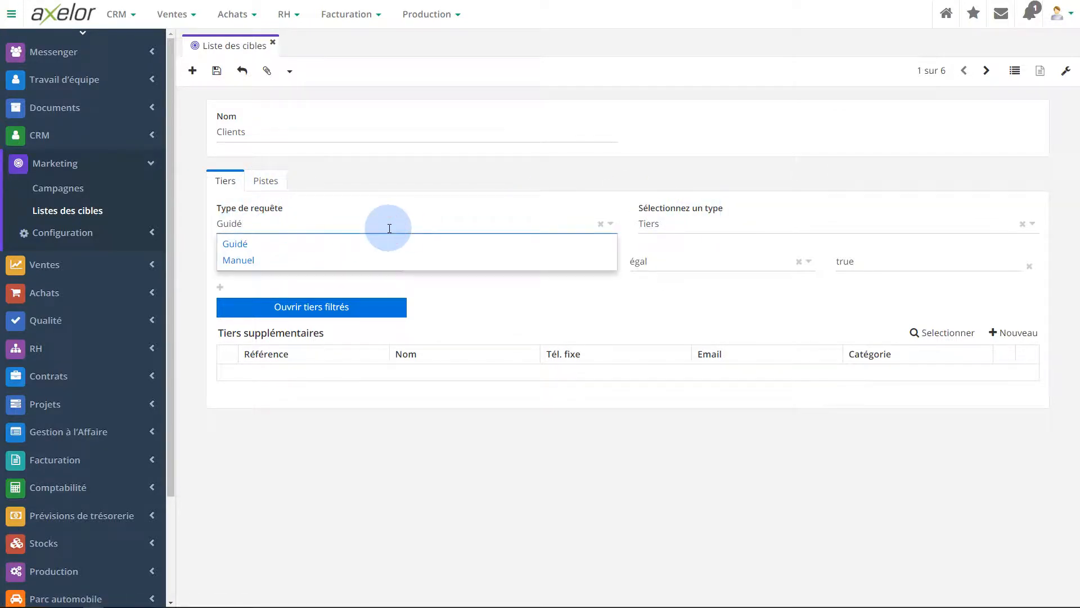
pyautogui.click(334, 260)
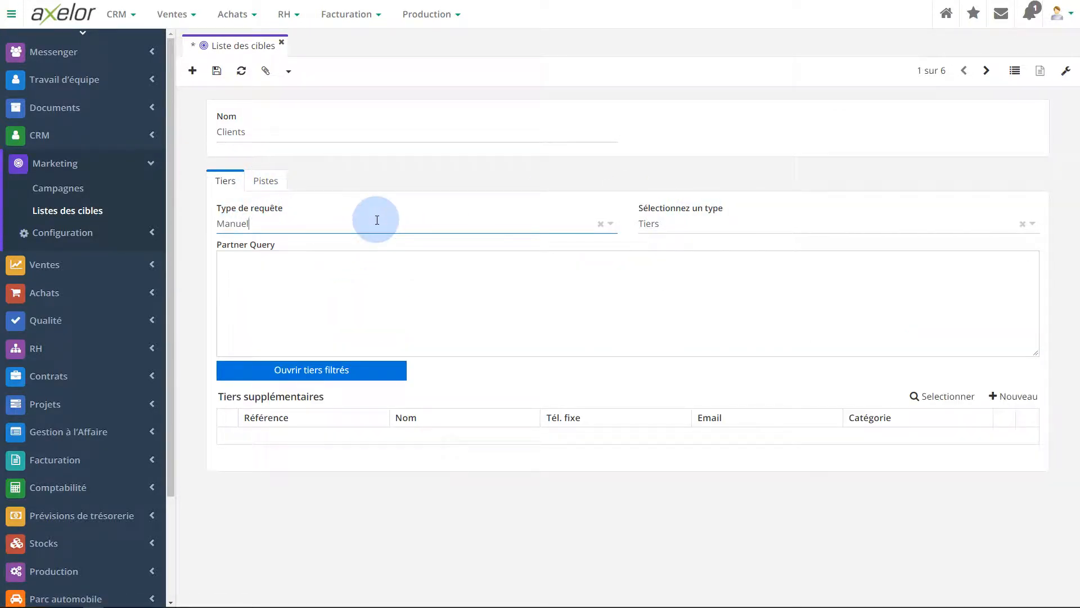
pyautogui.click(349, 221)
pyautogui.click(299, 242)
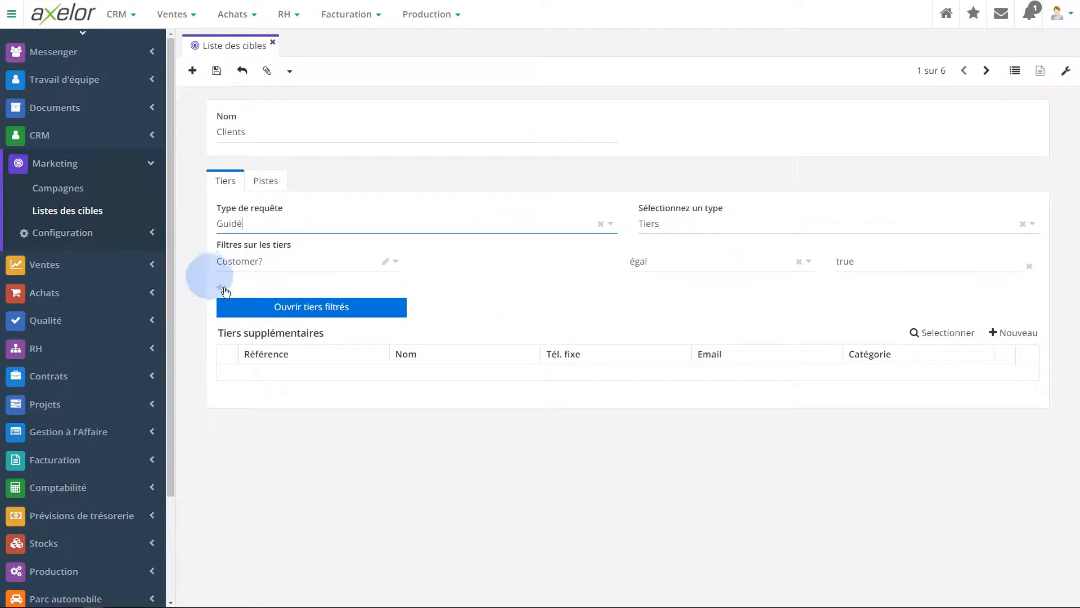
# Add APOLLO to the additional partners (Tiers supplémentaires) of the Clients target list.
pyautogui.click(931, 333)
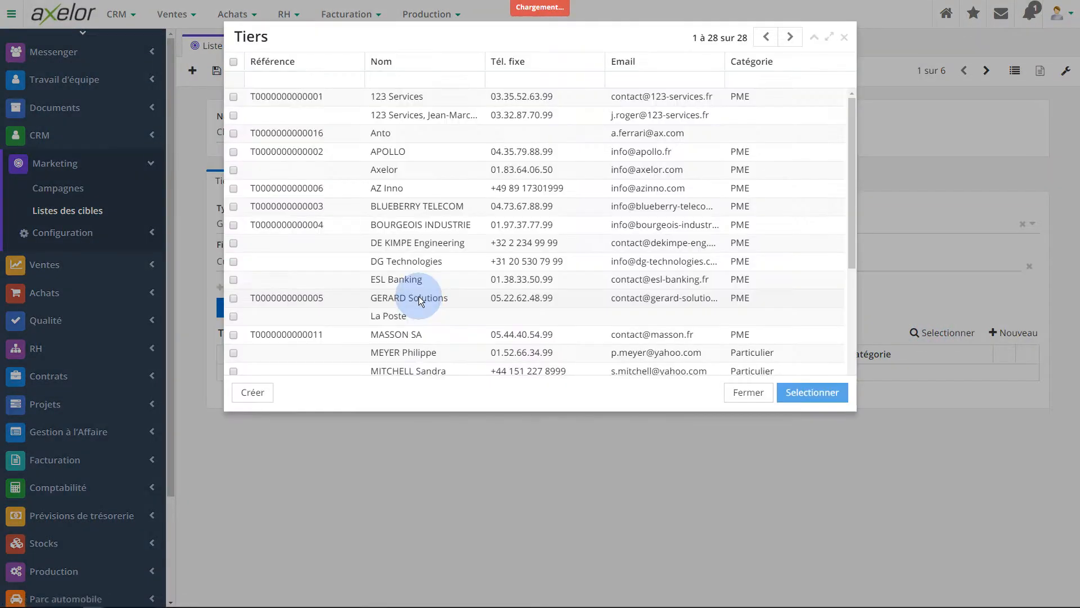
pyautogui.doubleClick(388, 151)
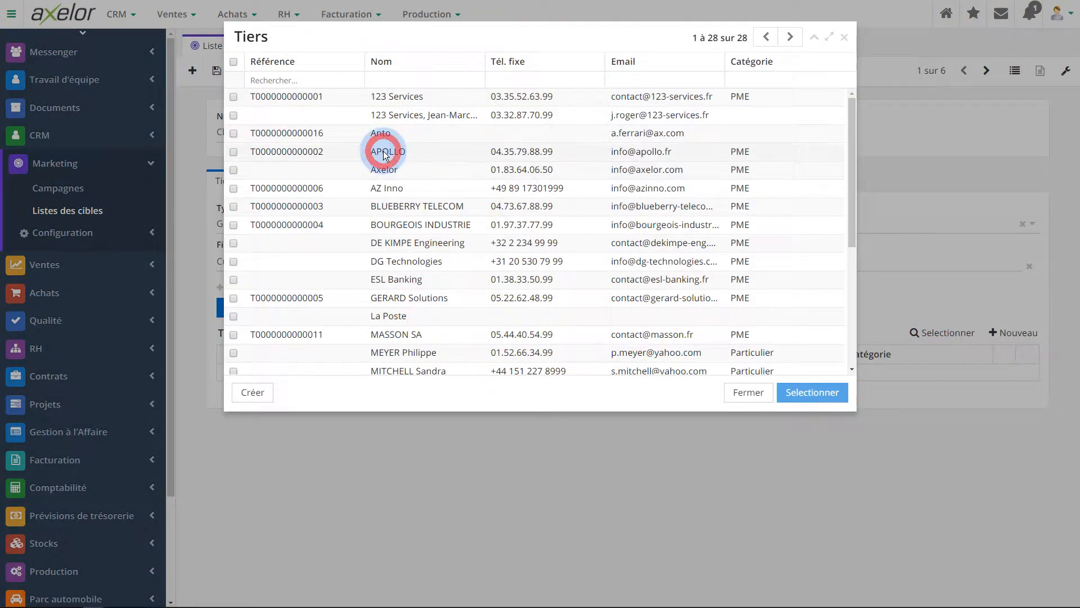
# Add the JENSEN and ROWE Services leads to the Clients list's additional leads (Pistes supplémentaires) and save the list.
pyautogui.click(269, 182)
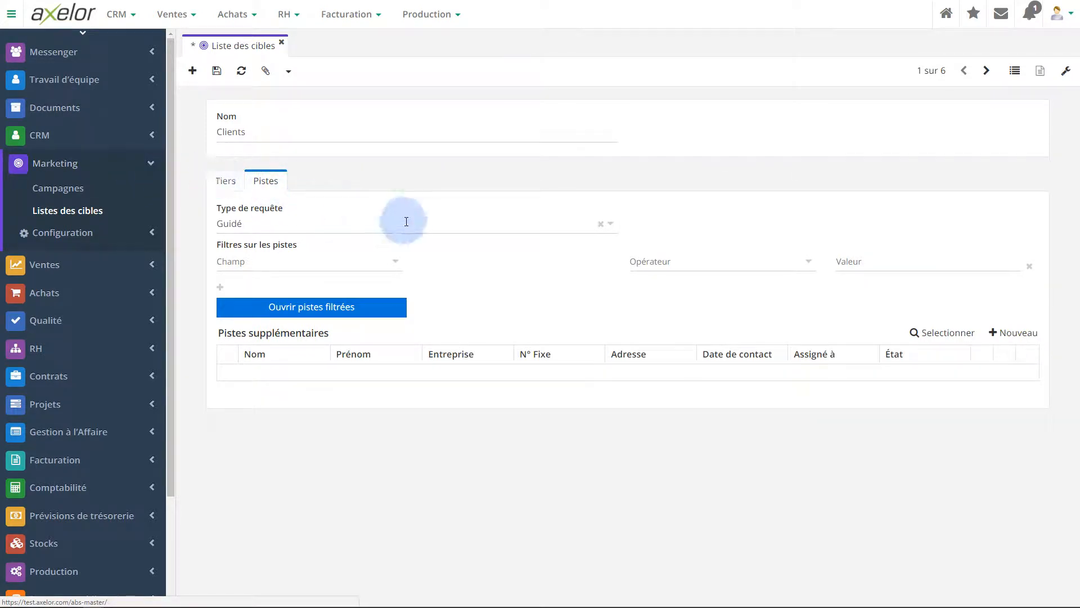
pyautogui.click(952, 335)
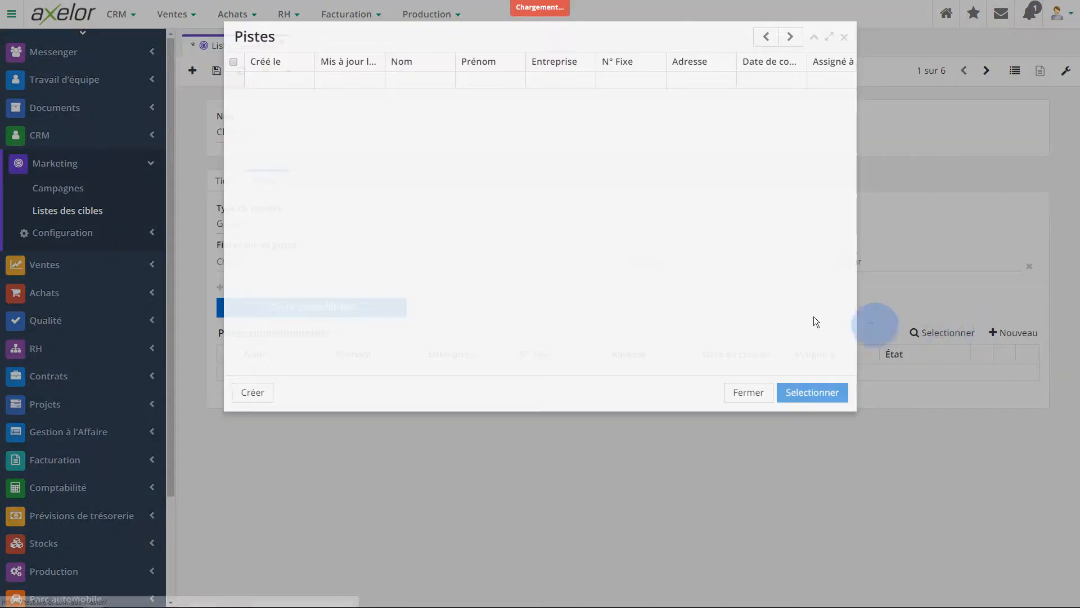
pyautogui.doubleClick(288, 116)
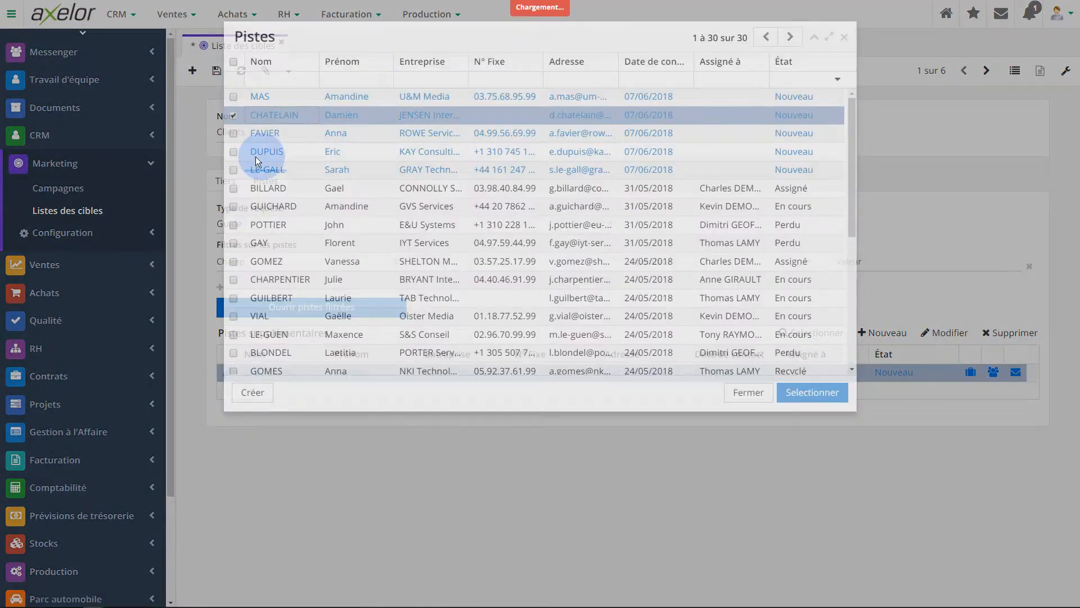
pyautogui.doubleClick(265, 133)
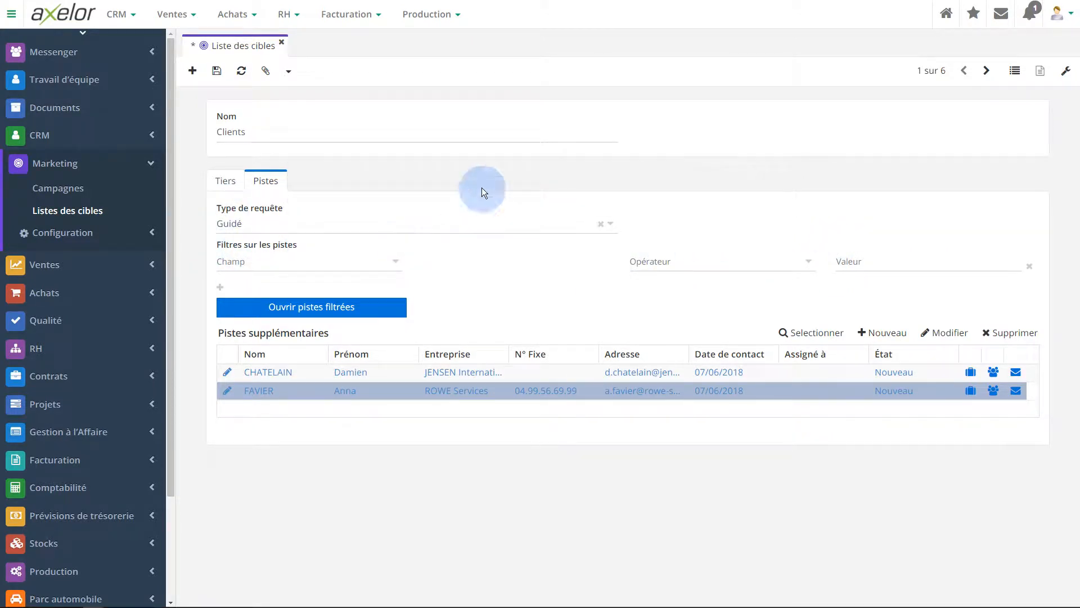
pyautogui.click(216, 72)
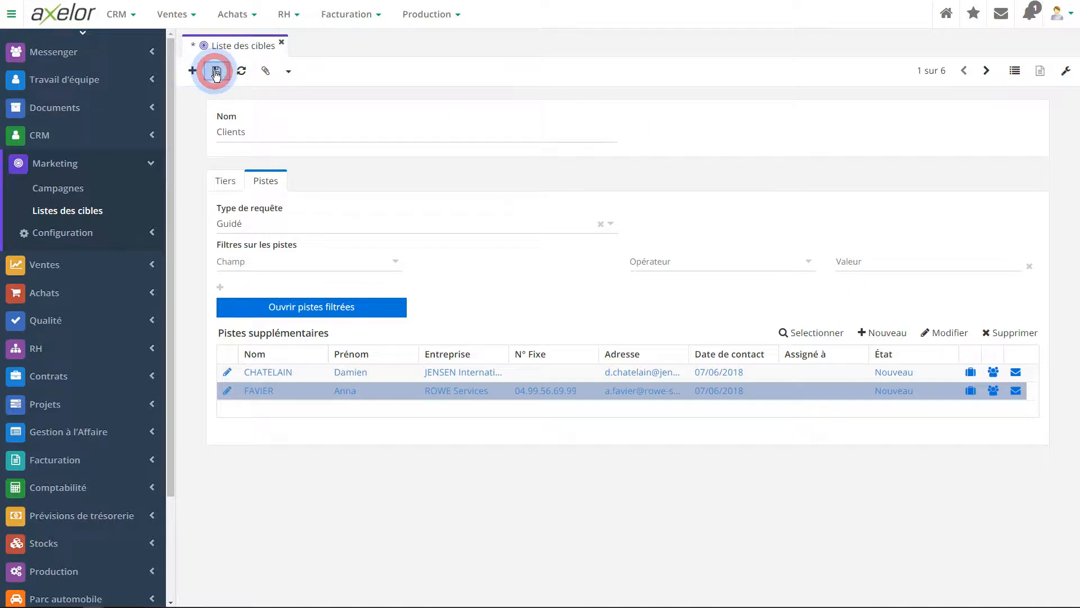
pyautogui.click(214, 179)
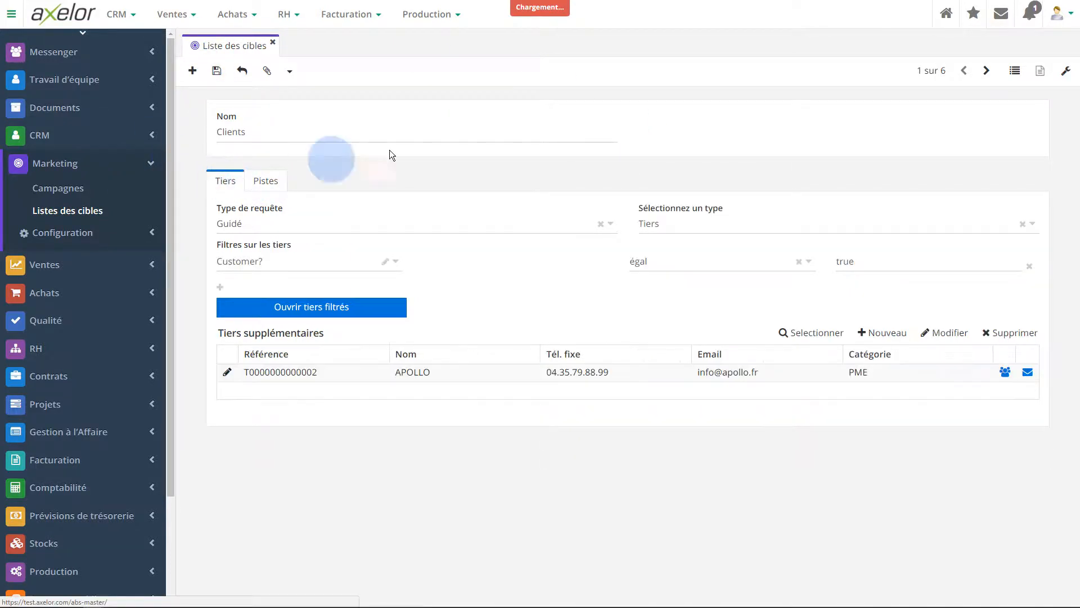
# Create a new target list named V.I.P.
pyautogui.click(193, 72)
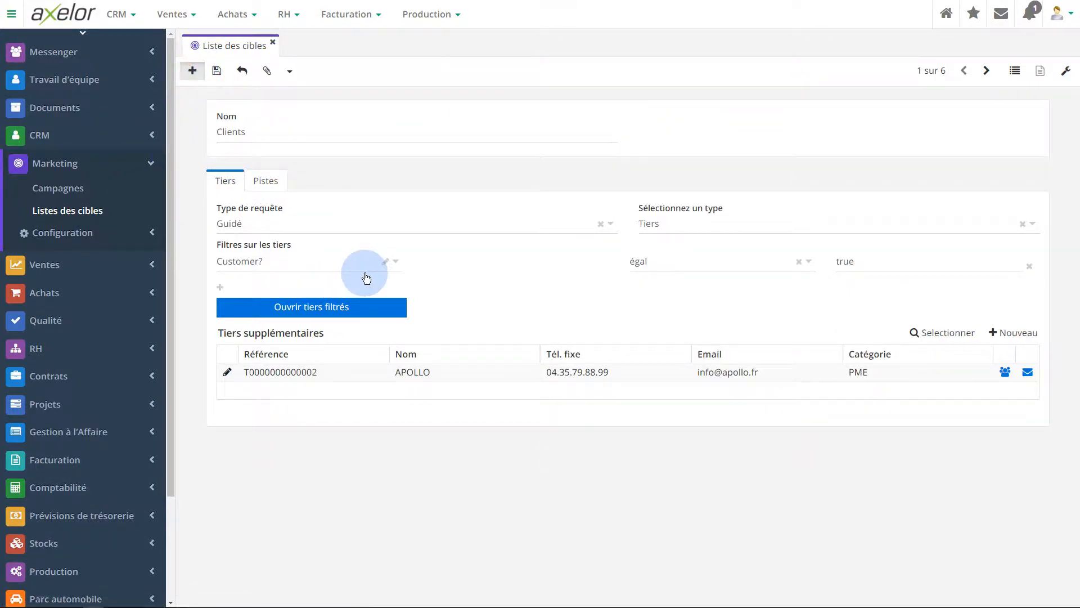
pyautogui.click(294, 128)
pyautogui.write('V.I.P')
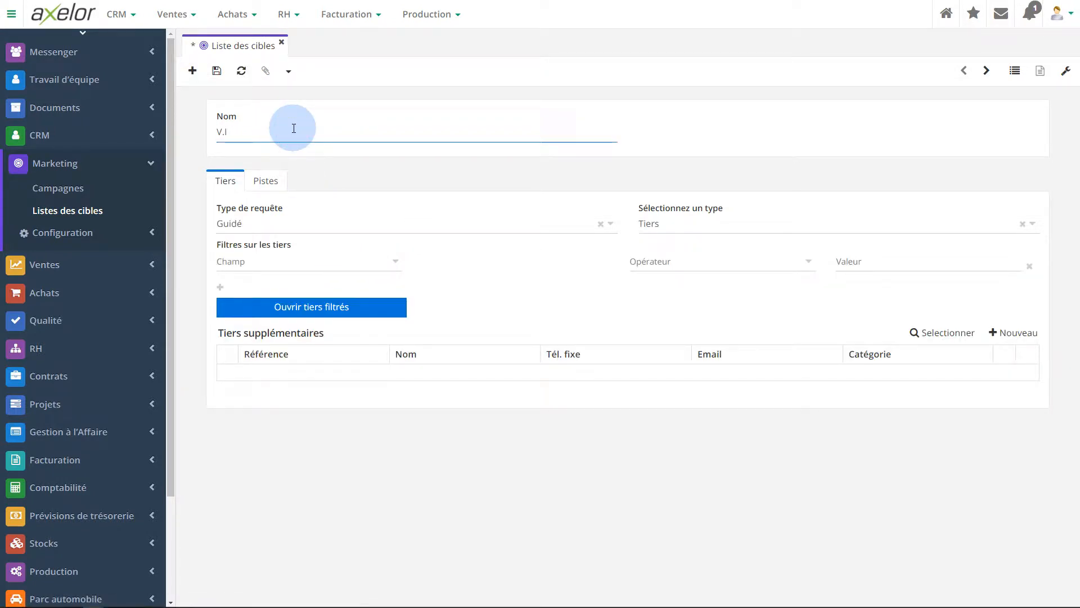
# Add the Particulier partner listed just above SASAKI Components to the V.I.P list's additional partners and save the list.
pyautogui.click(936, 333)
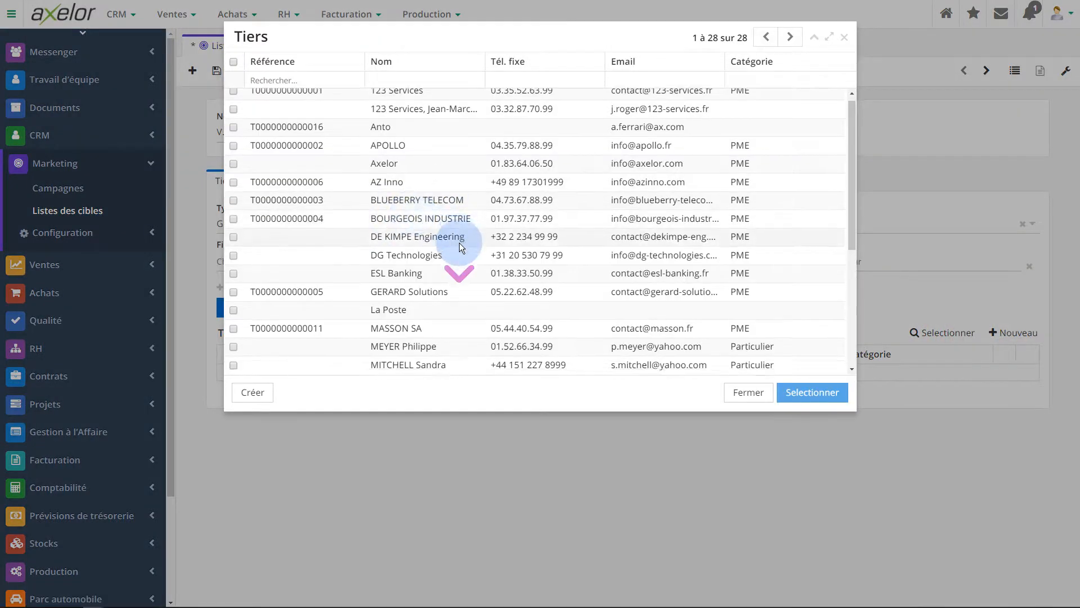
pyautogui.scroll(-3, 459, 241)
pyautogui.doubleClick(443, 260)
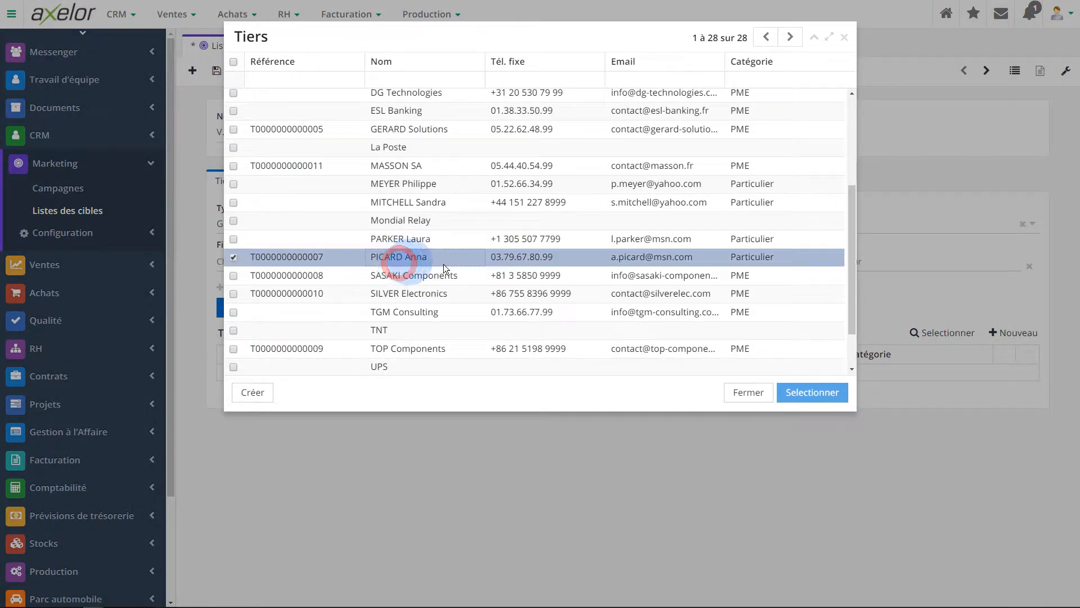
pyautogui.click(217, 71)
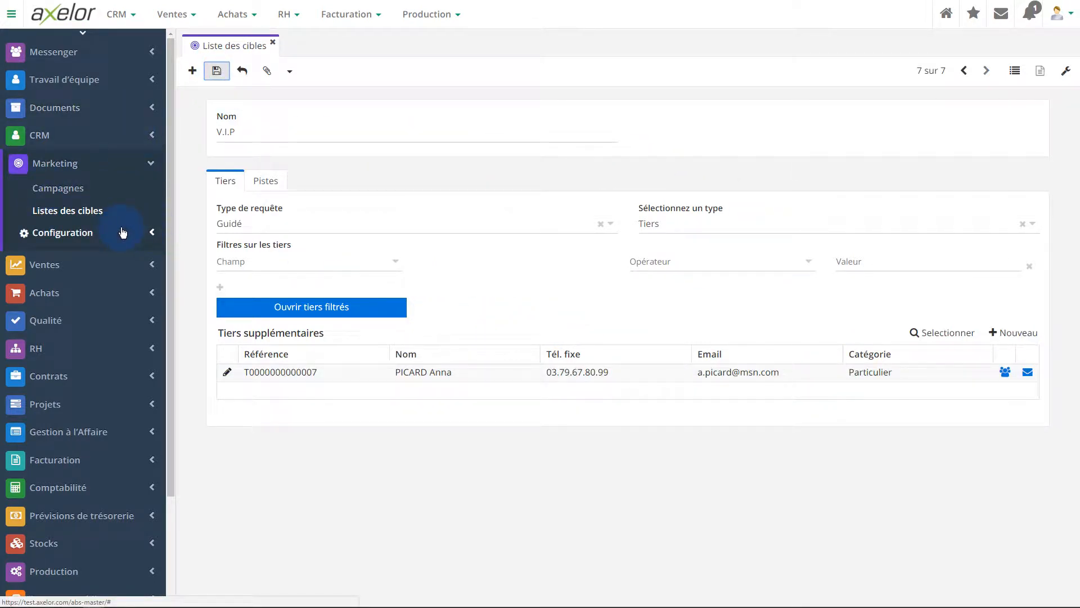
# Create a new marketing campaign named Emailing V.I.P.
pyautogui.click(58, 192)
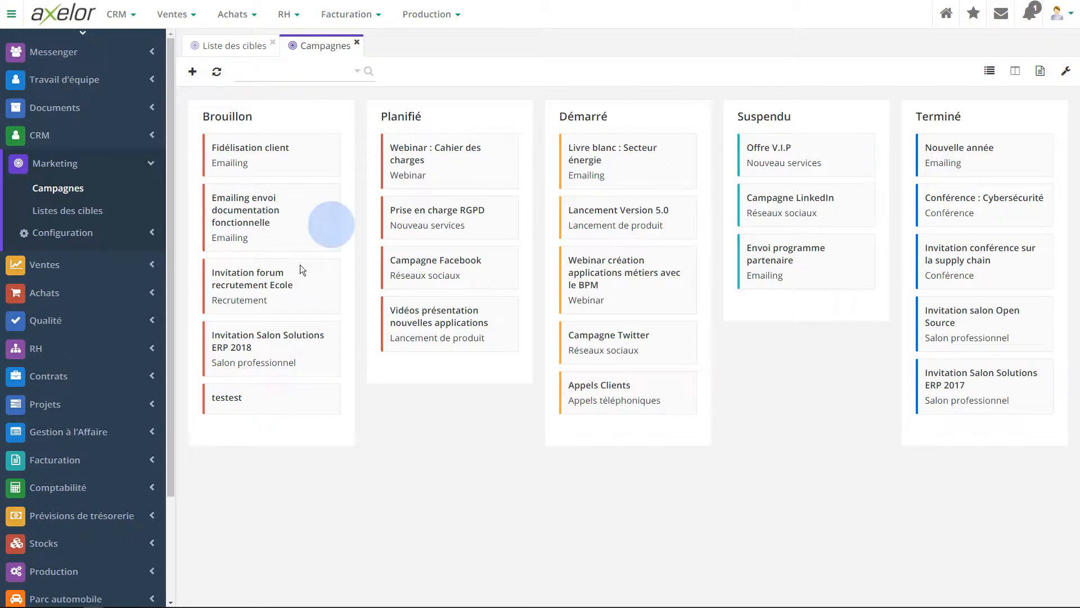
pyautogui.click(192, 73)
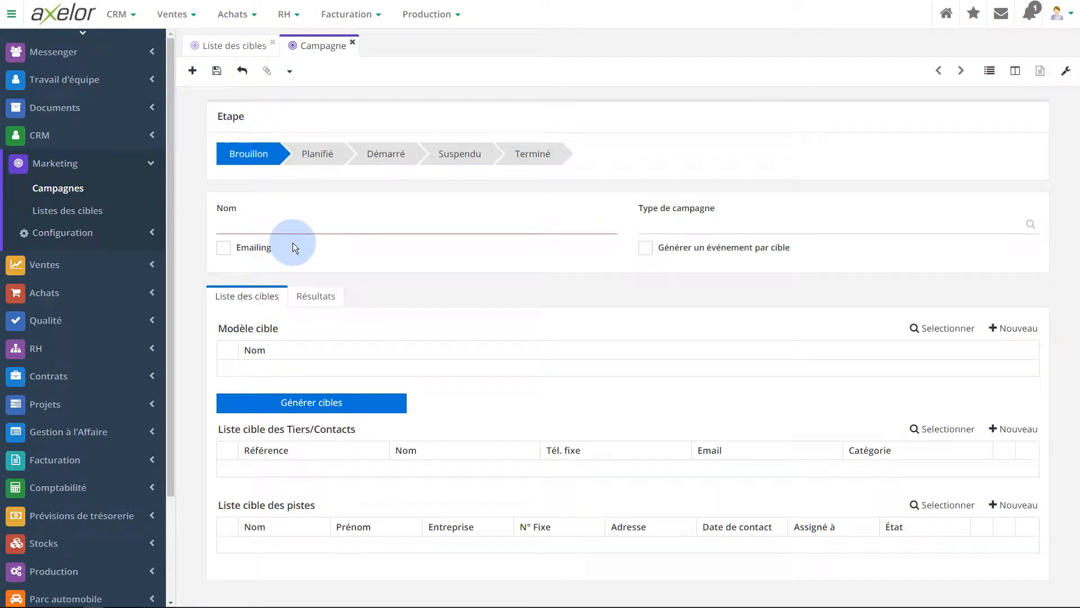
pyautogui.click(502, 227)
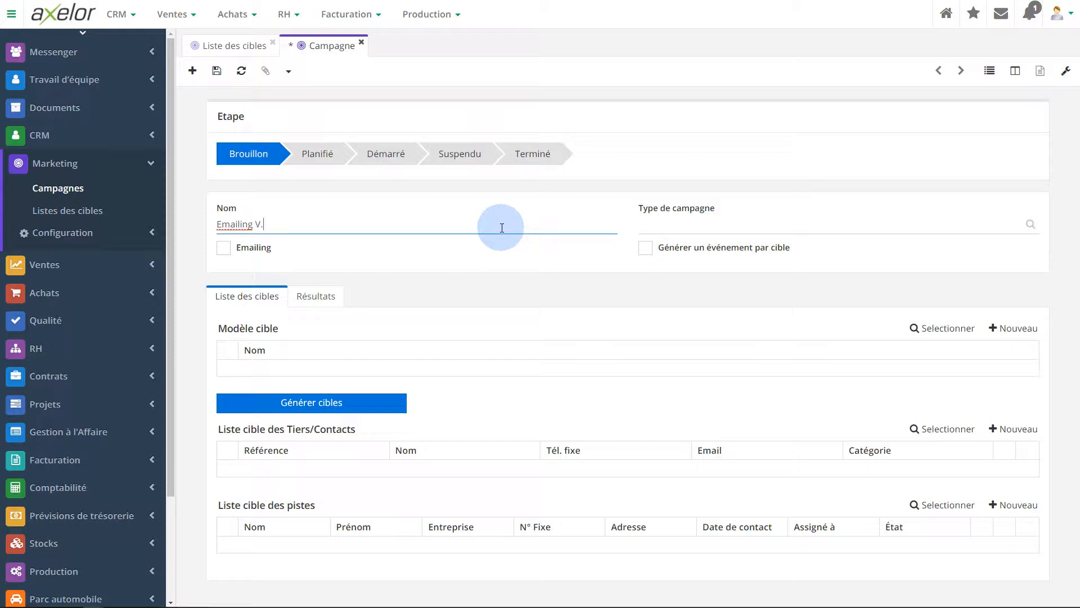
# Set the campaign type to Emailing and enable the campaign's Emailing option.
pyautogui.click(720, 219)
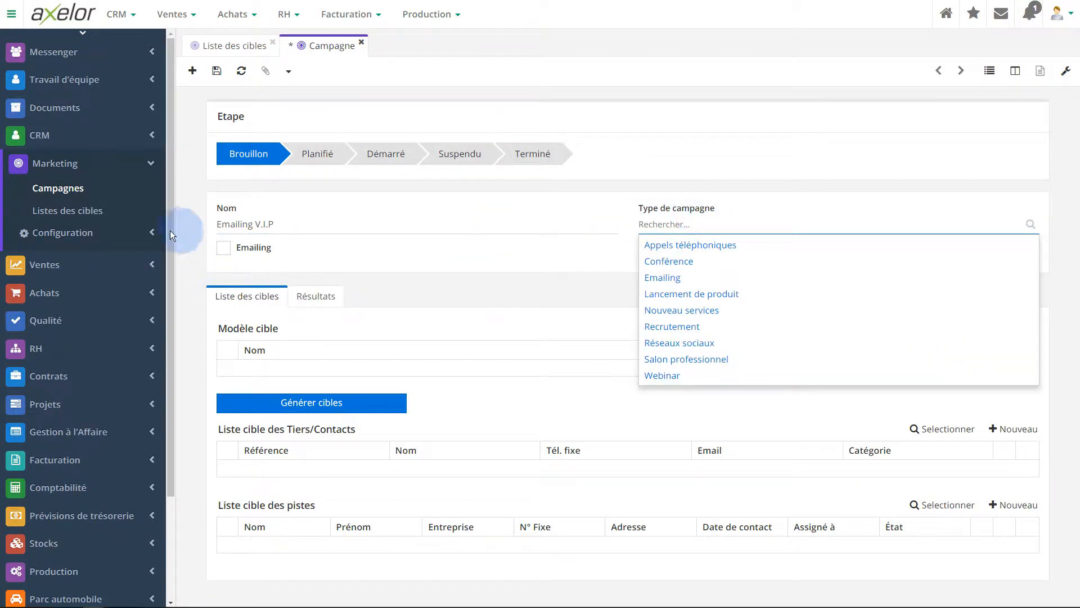
pyautogui.click(137, 236)
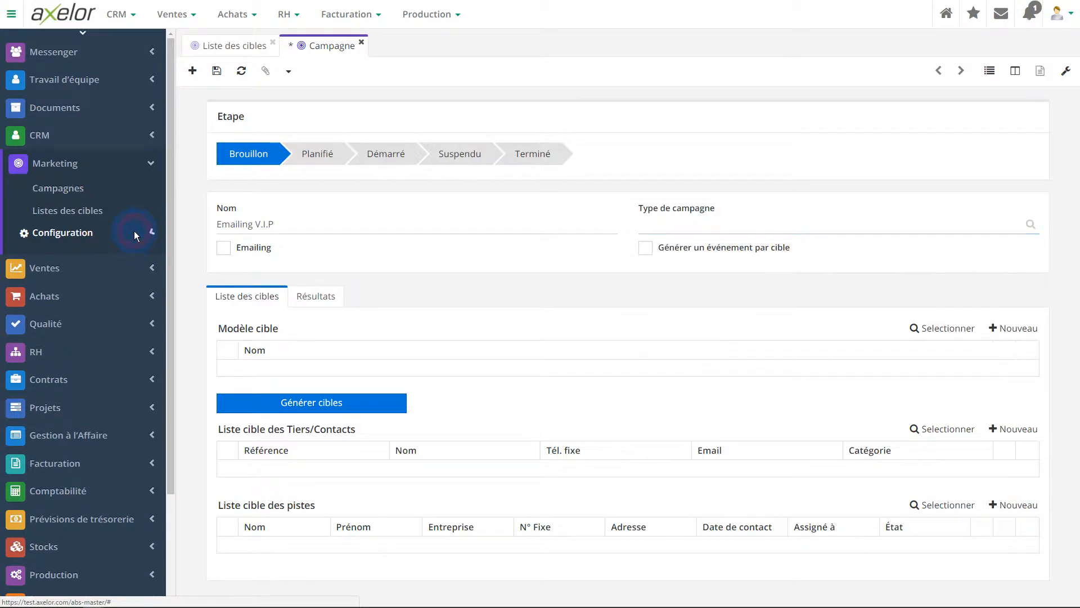
pyautogui.click(145, 235)
pyautogui.click(746, 219)
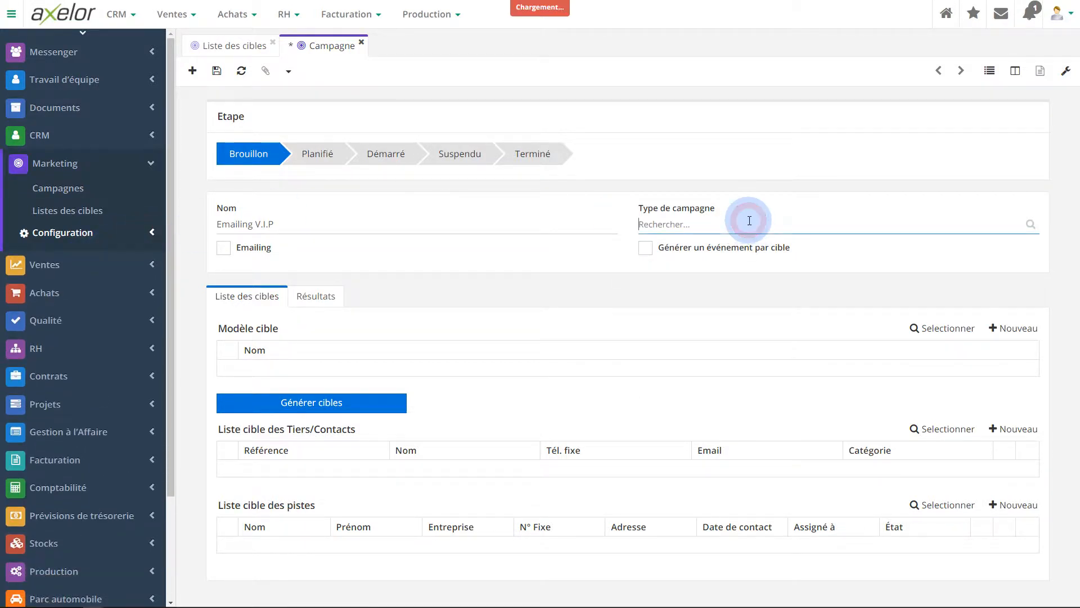
pyautogui.click(748, 274)
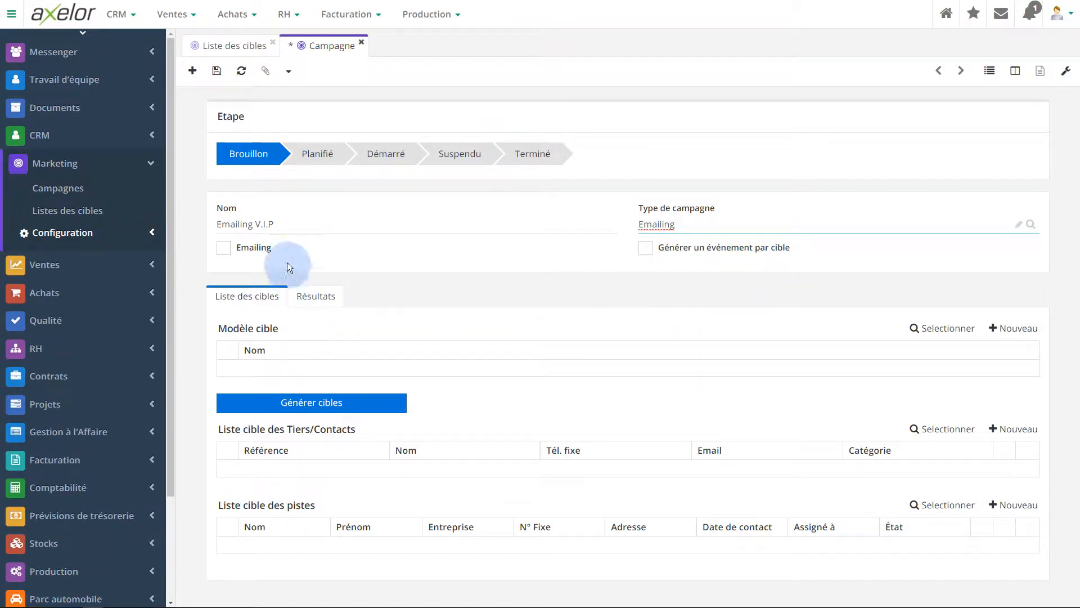
pyautogui.click(223, 248)
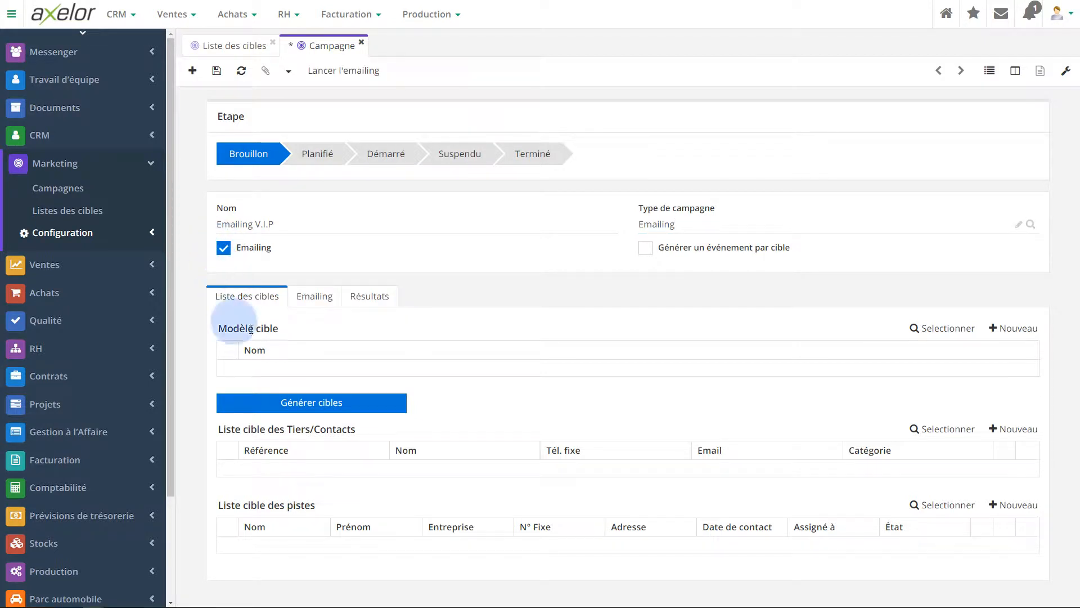
# Add the V.I.P list as the campaign's target model and generate the targets from it.
pyautogui.scroll(-1, 522, 265)
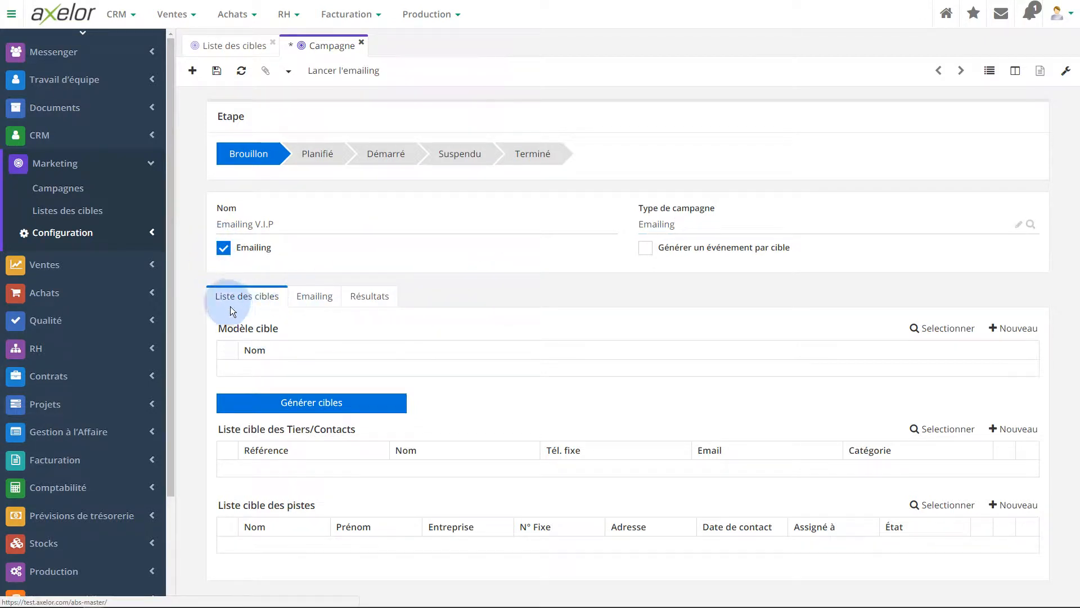
pyautogui.click(945, 329)
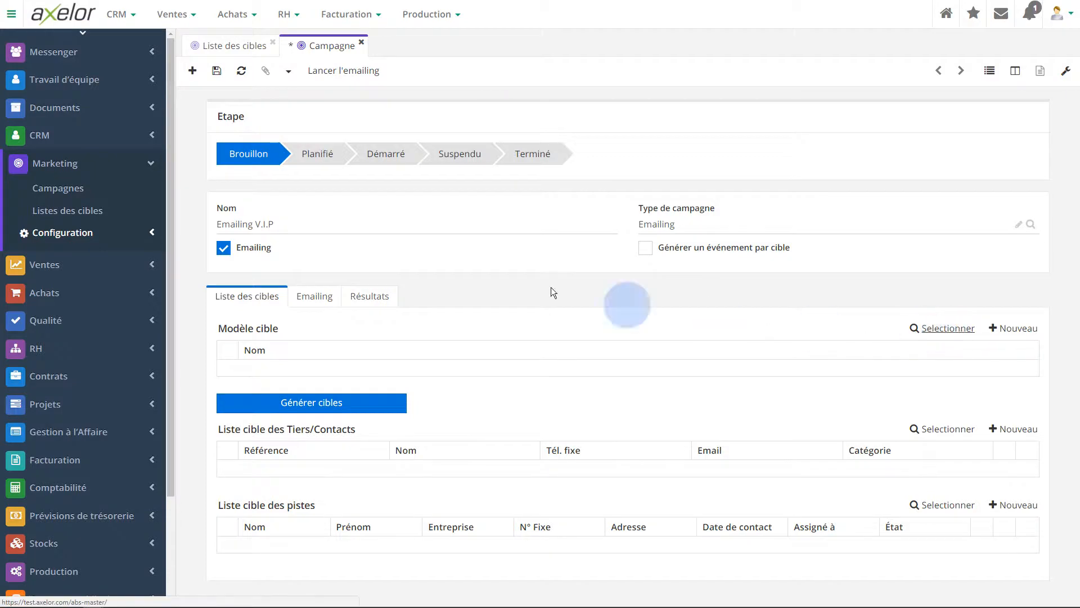
pyautogui.doubleClick(270, 205)
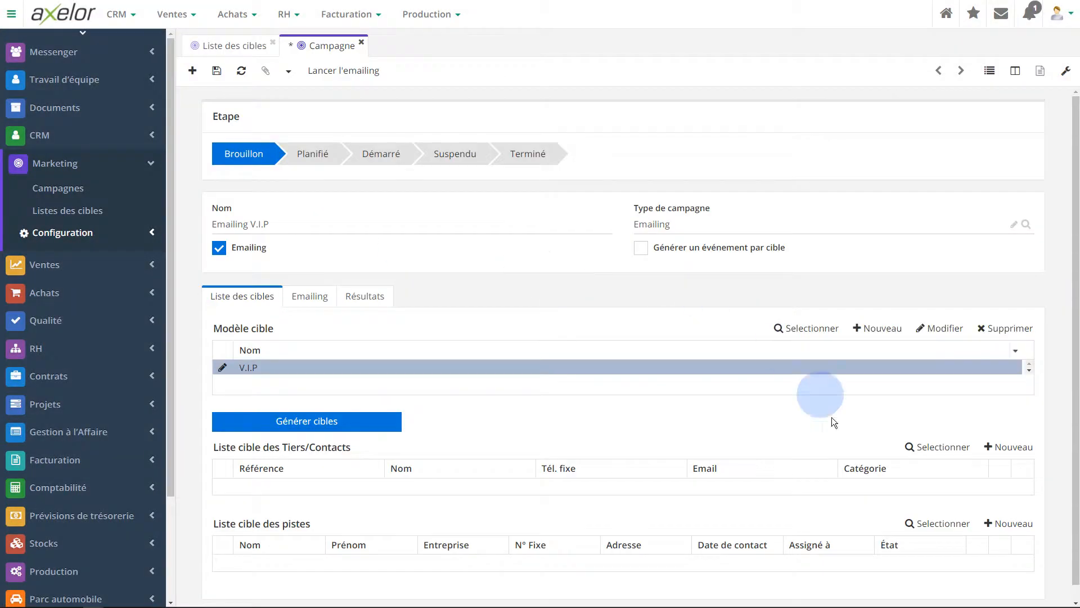
pyautogui.click(310, 422)
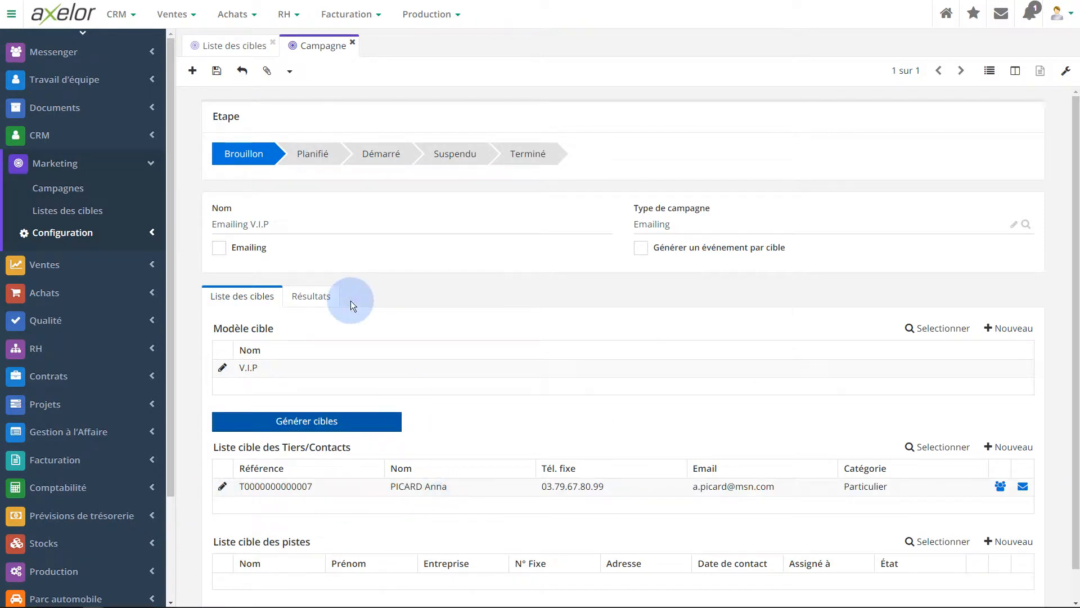
# Re-enable the campaign's Emailing option and show the available Modèle Contact/Tiers templates in its emailing settings.
pyautogui.click(289, 295)
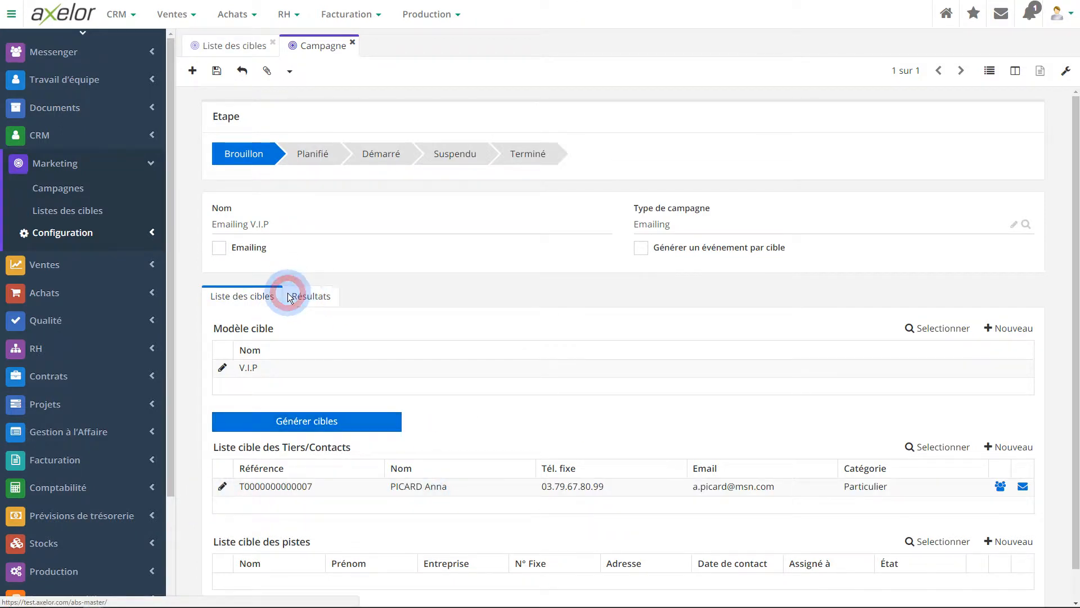
pyautogui.click(223, 247)
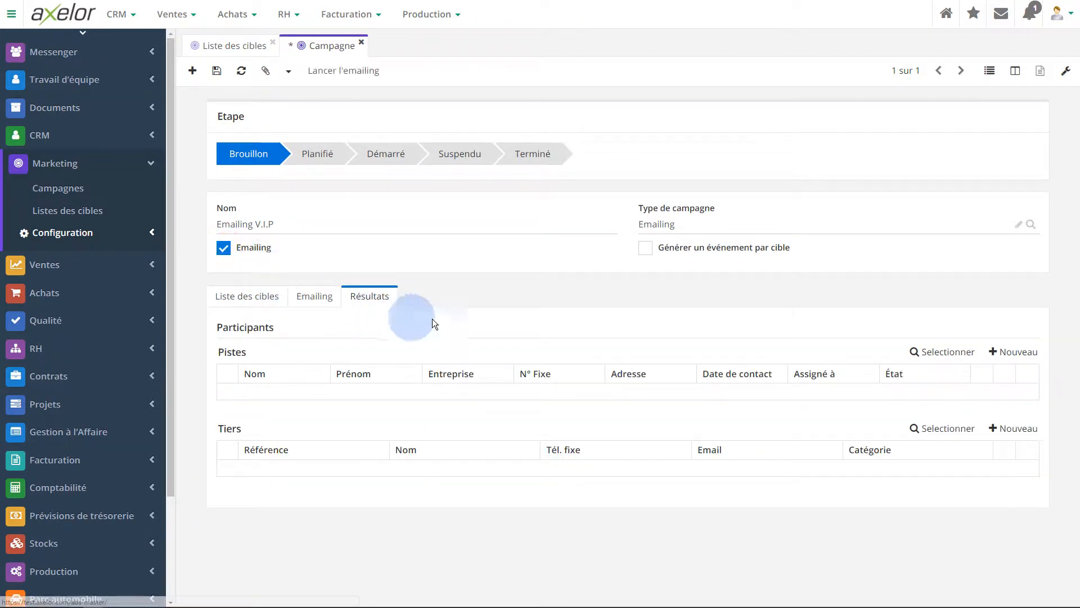
pyautogui.click(314, 296)
pyautogui.click(409, 338)
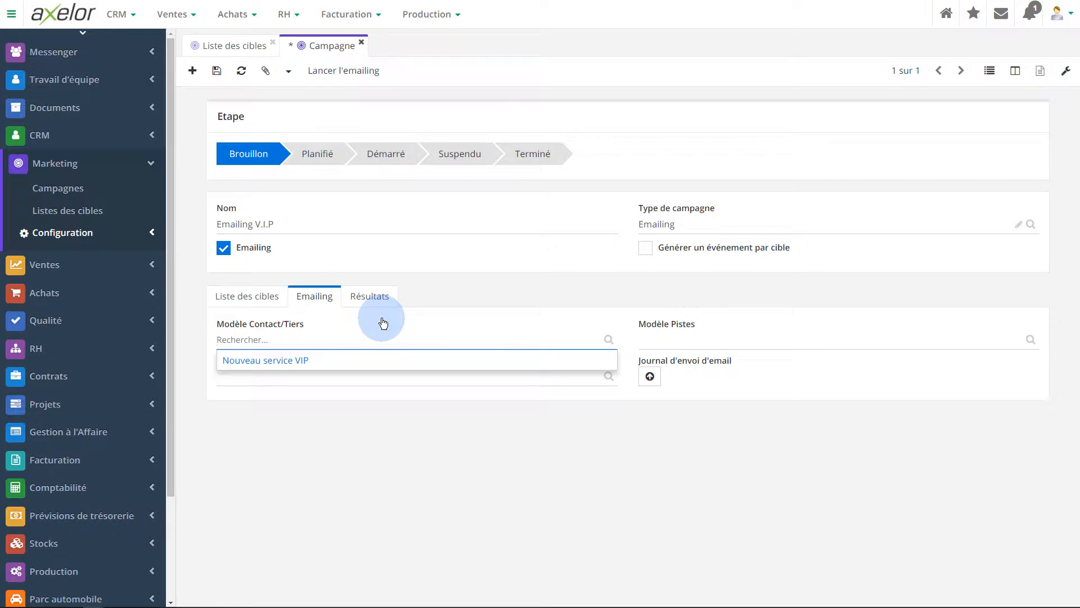
# Open the Nouveau service VIP template from the marketing configuration and examine its sender, recipients, subject and content.
pyautogui.click(149, 233)
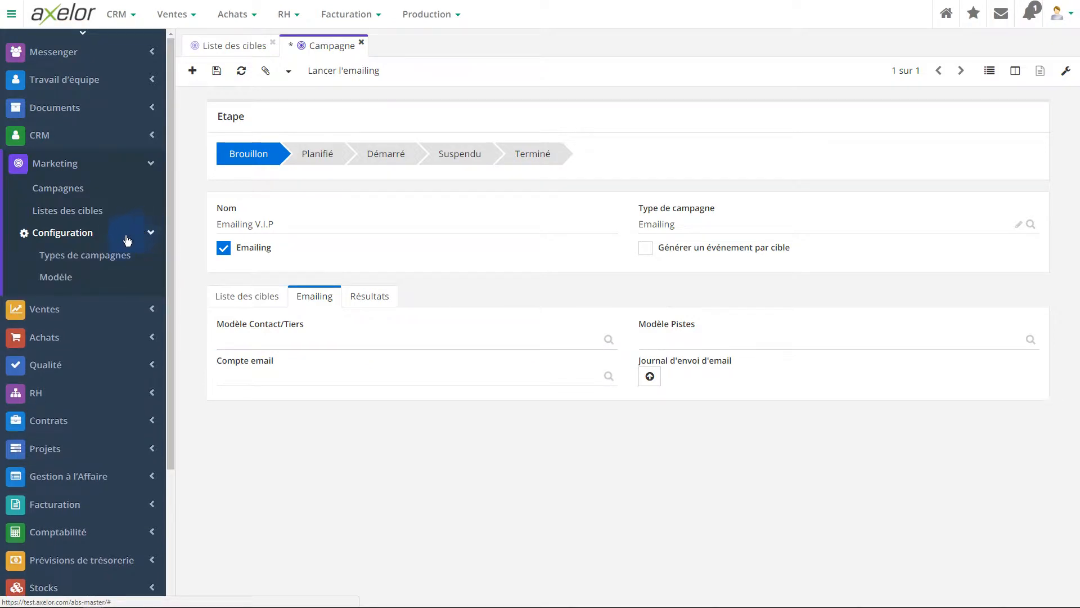
pyautogui.click(57, 277)
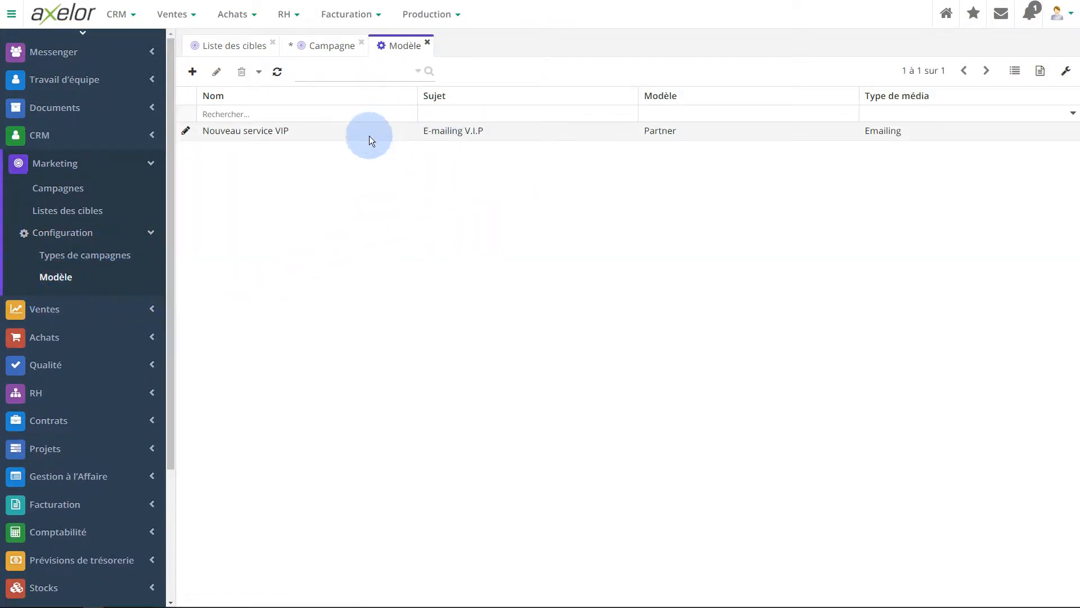
pyautogui.doubleClick(369, 136)
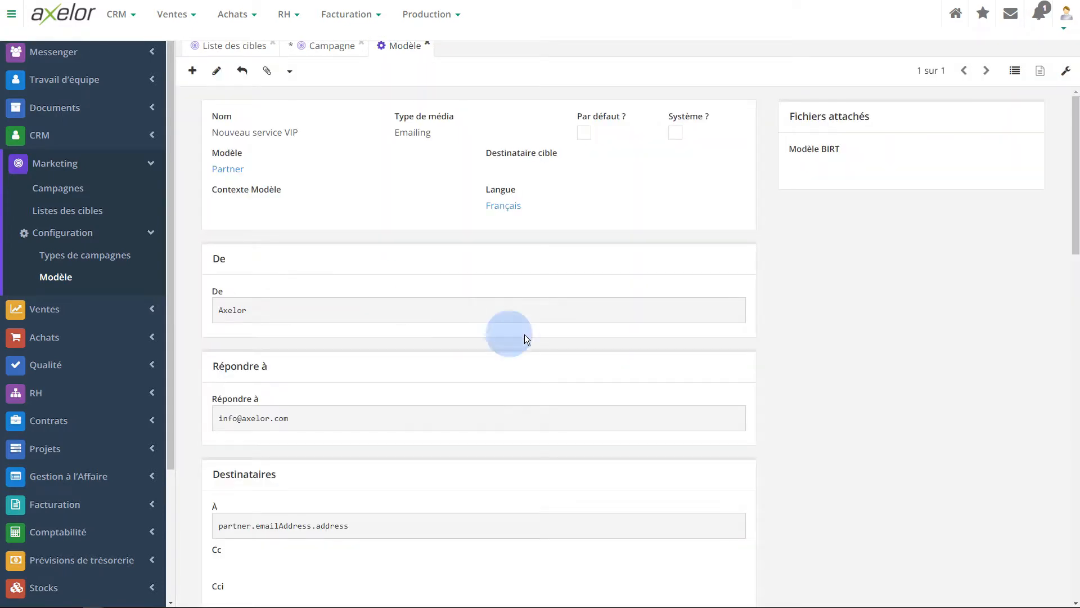
pyautogui.scroll(-1, 306, 297)
pyautogui.scroll(-10, 305, 297)
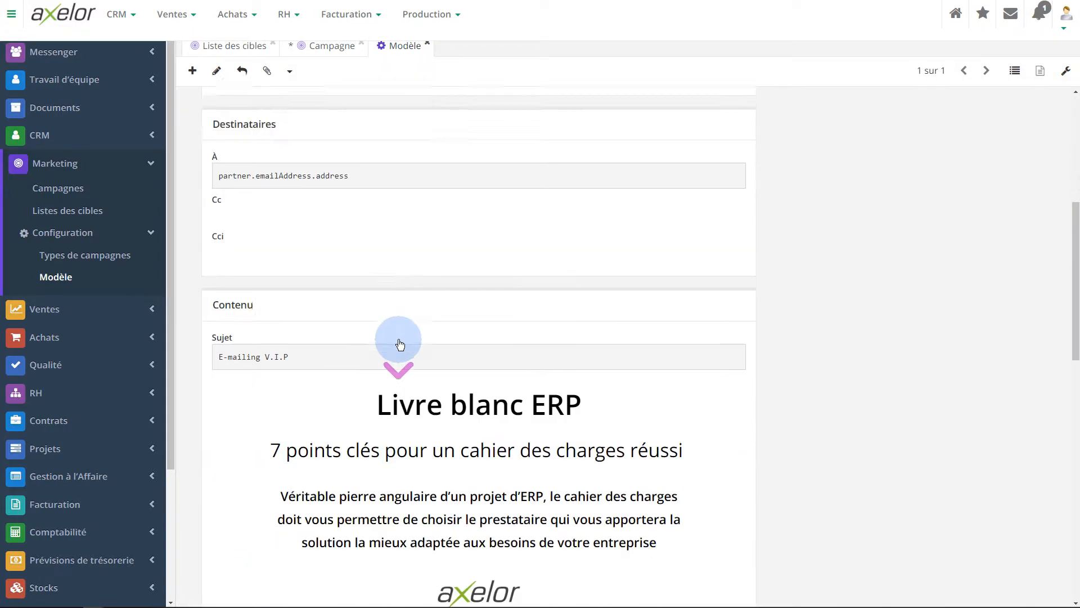
# Review the Nouveau service VIP template's reply address, recipients, subject and message content, and close the template.
pyautogui.scroll(5, 471, 420)
pyautogui.scroll(-8, 472, 420)
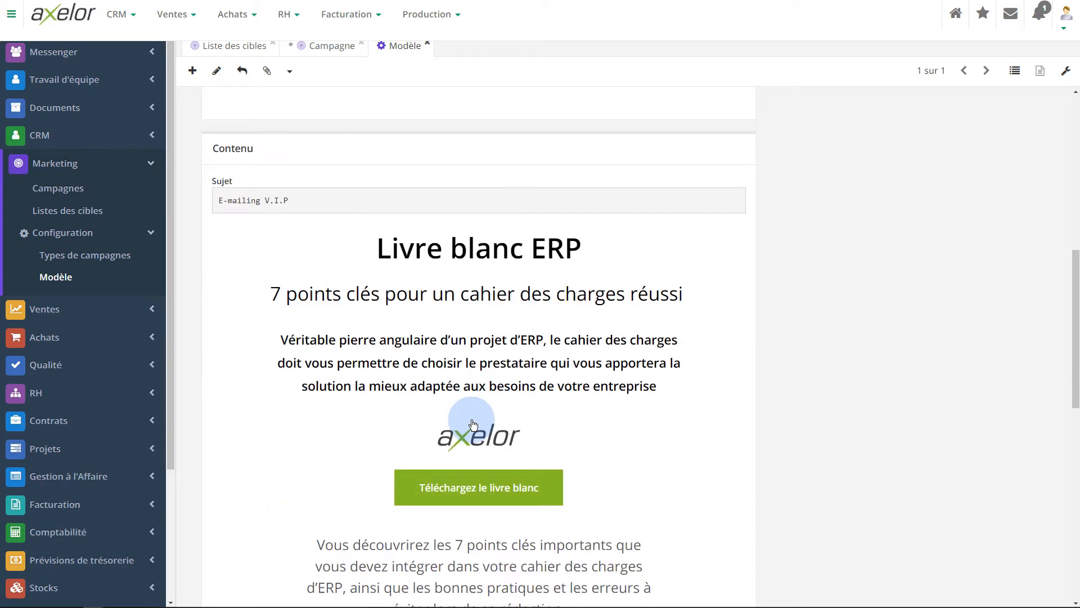
pyautogui.scroll(12, 472, 420)
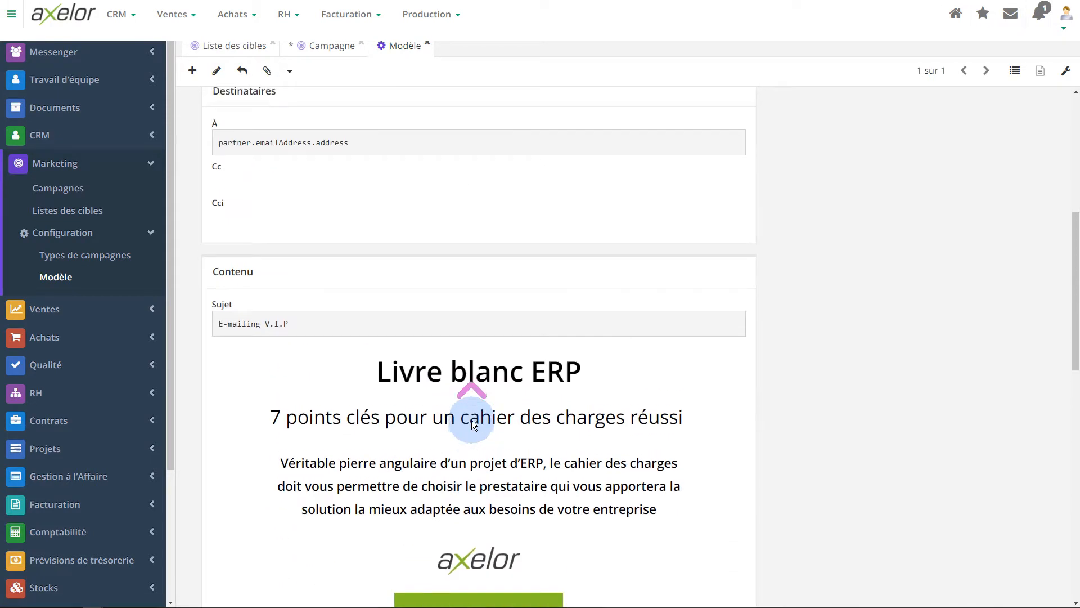
pyautogui.scroll(1, 472, 424)
pyautogui.scroll(-2, 473, 422)
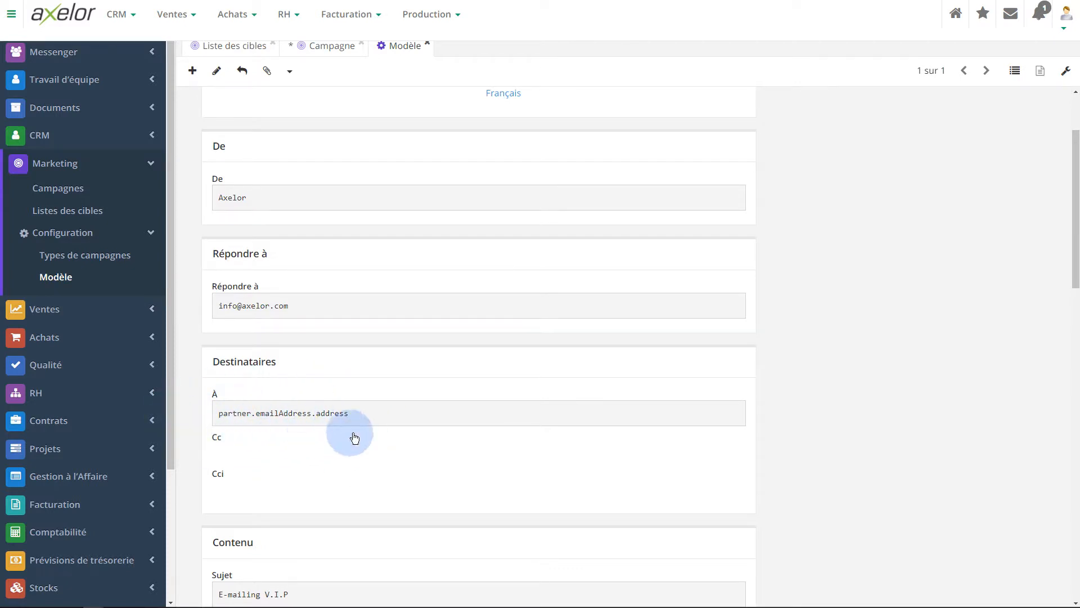
pyautogui.scroll(2, 453, 402)
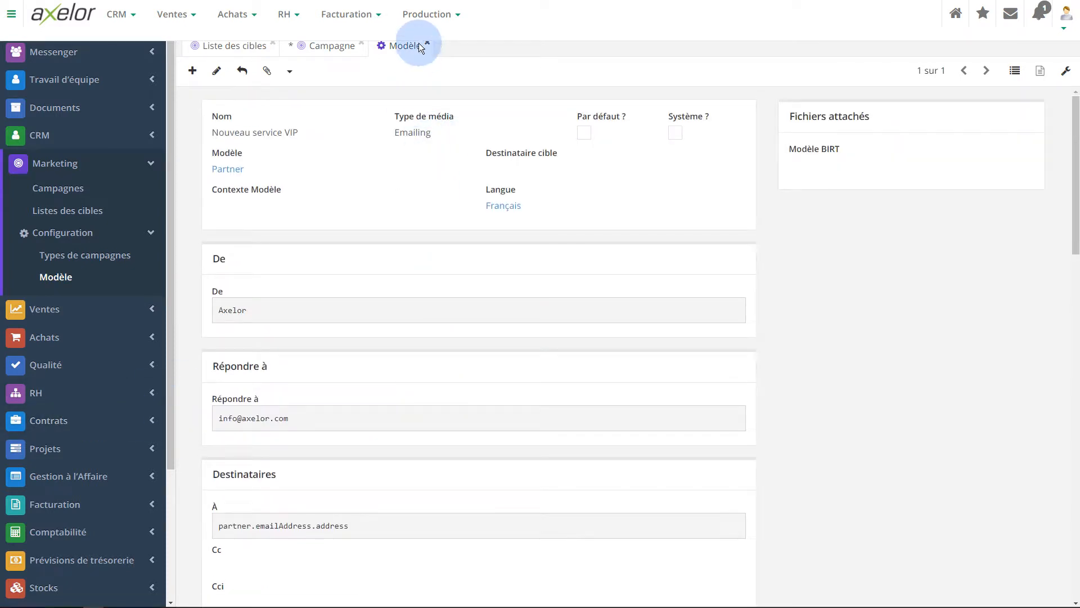
pyautogui.click(229, 47)
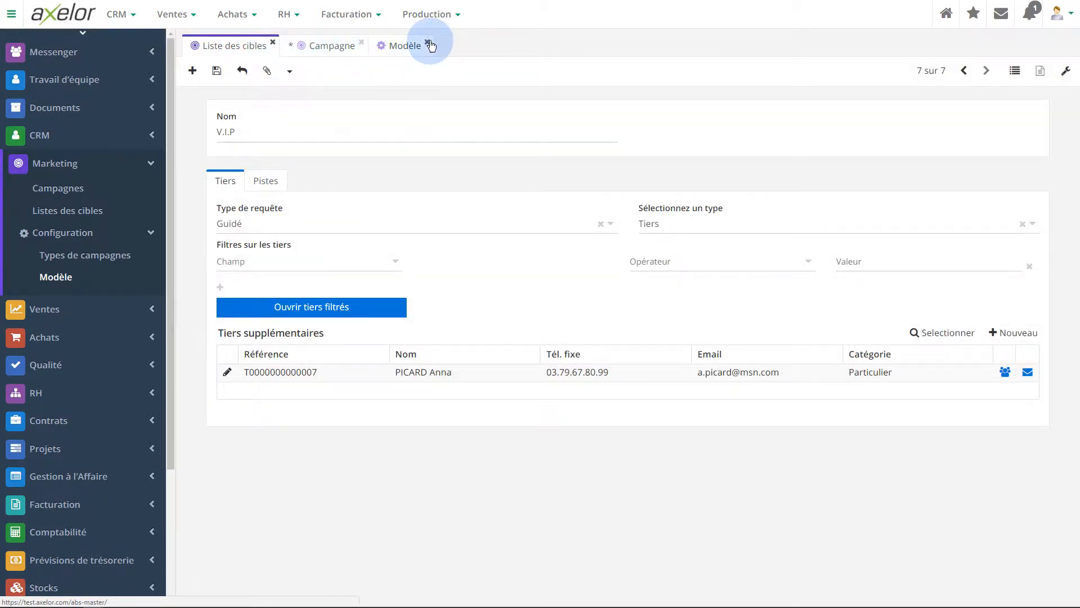
pyautogui.click(429, 45)
# Set the Emailing V.I.P campaign's Modèle Contact/Tiers to Nouveau service VIP.
pyautogui.click(332, 45)
pyautogui.click(319, 339)
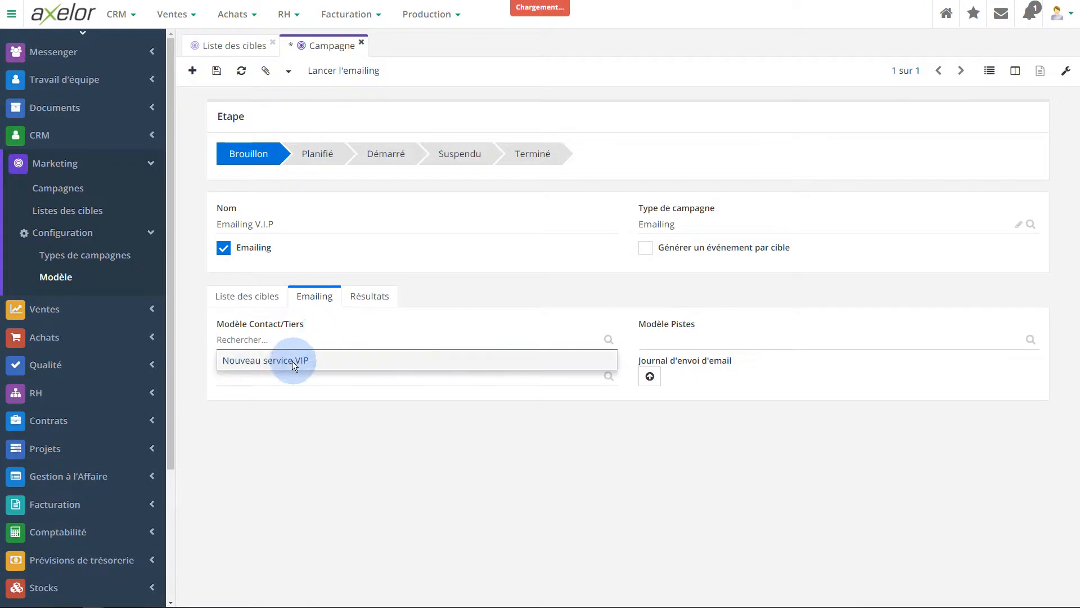
pyautogui.click(286, 360)
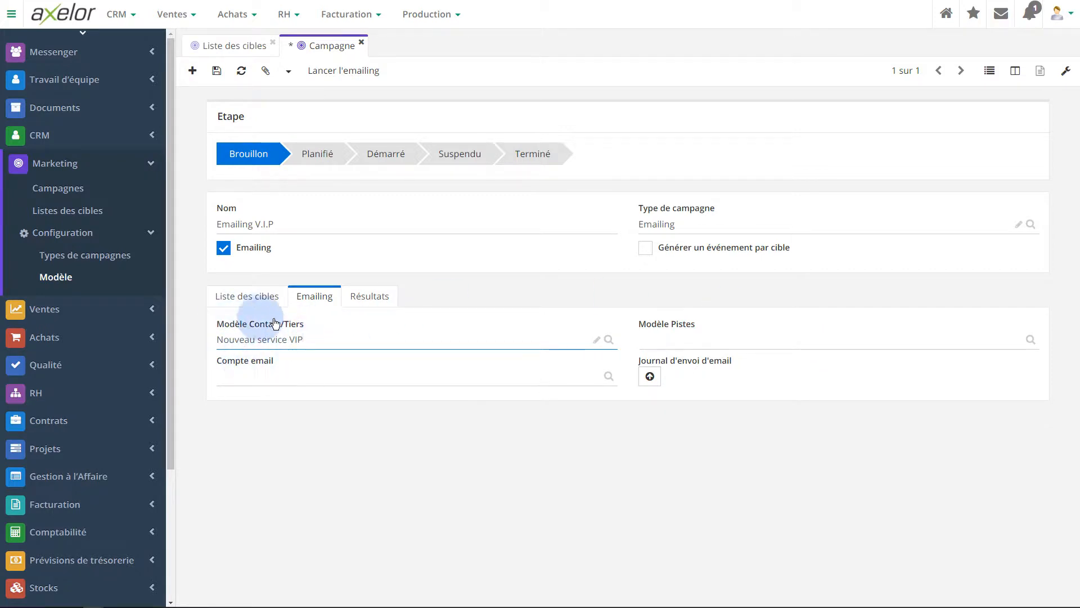
# Set the campaign's Compte email to SMTP General and launch the emailing.
pyautogui.click(776, 338)
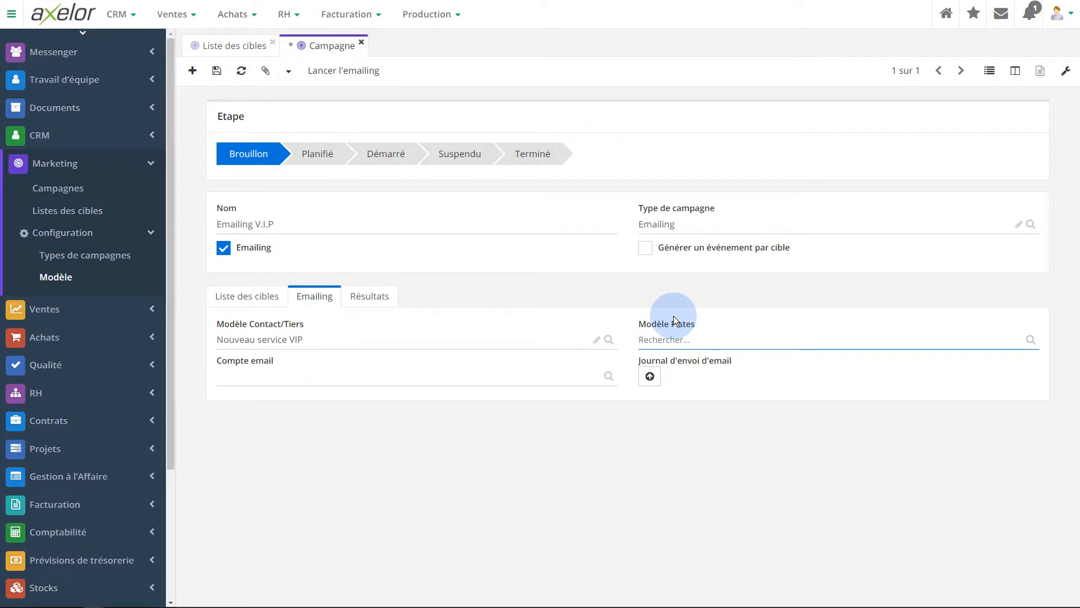
pyautogui.click(390, 376)
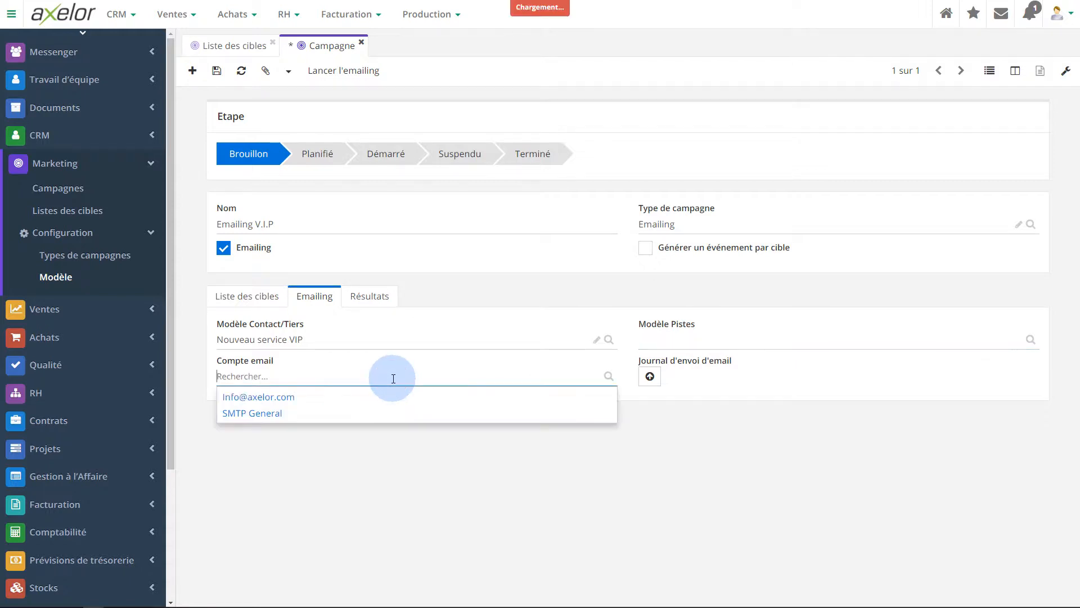
pyautogui.click(309, 414)
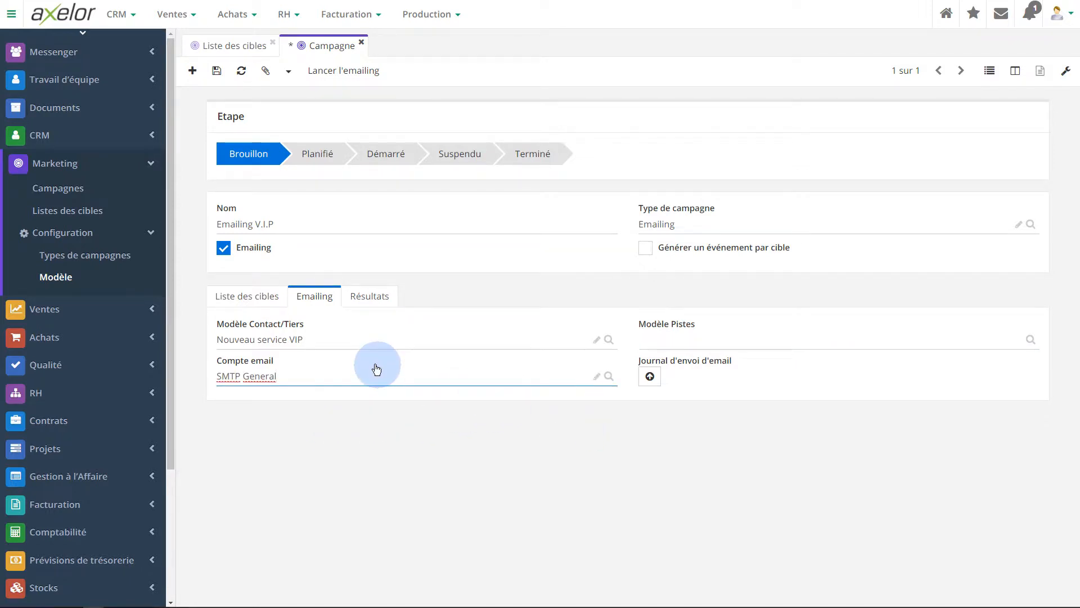
pyautogui.click(246, 296)
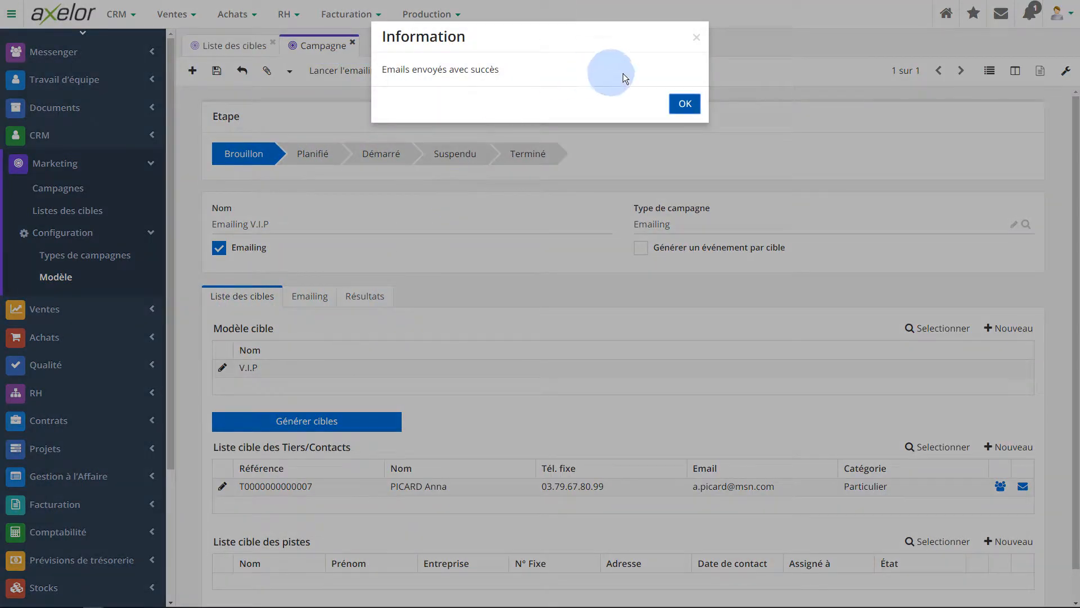
pyautogui.click(680, 117)
# Open the list of all messages from the message section of the application configuration.
pyautogui.scroll(-3, 85, 393)
pyautogui.click(114, 473)
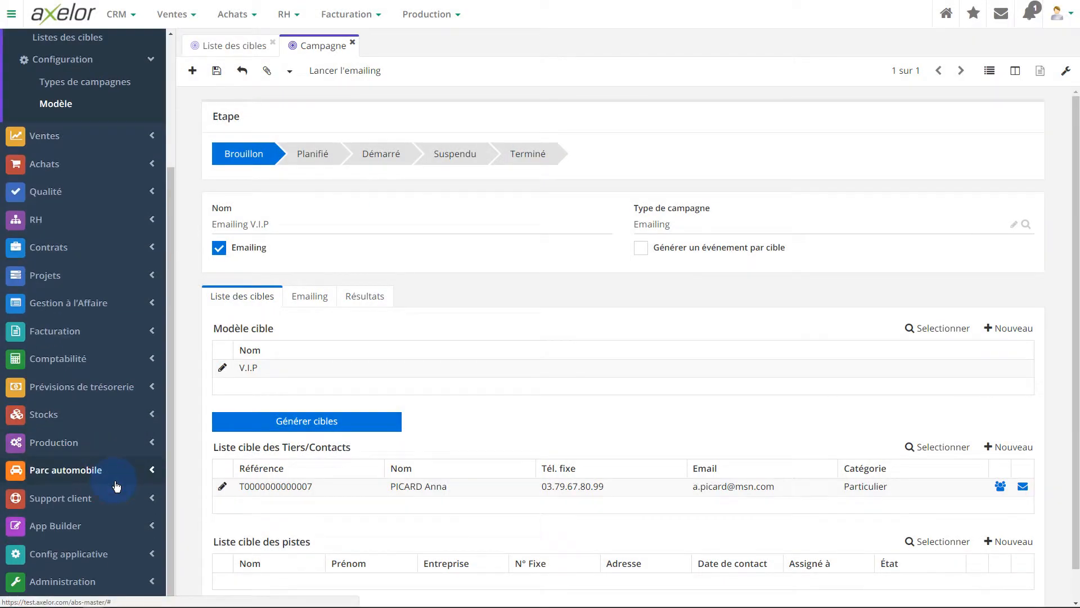
pyautogui.click(115, 553)
pyautogui.scroll(-4, 113, 439)
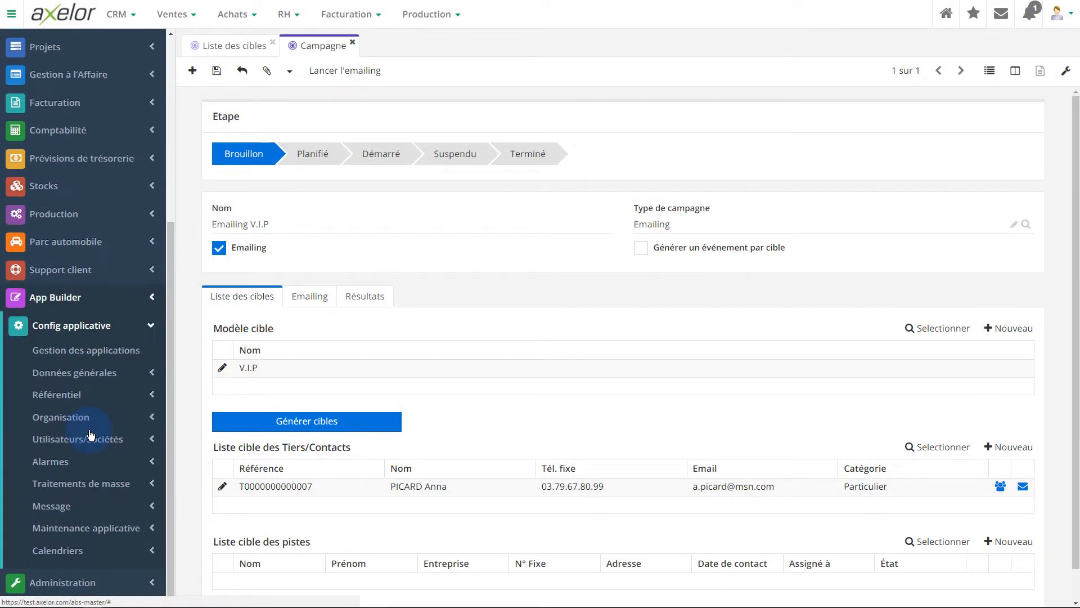
pyautogui.click(120, 506)
pyautogui.scroll(-3, 113, 450)
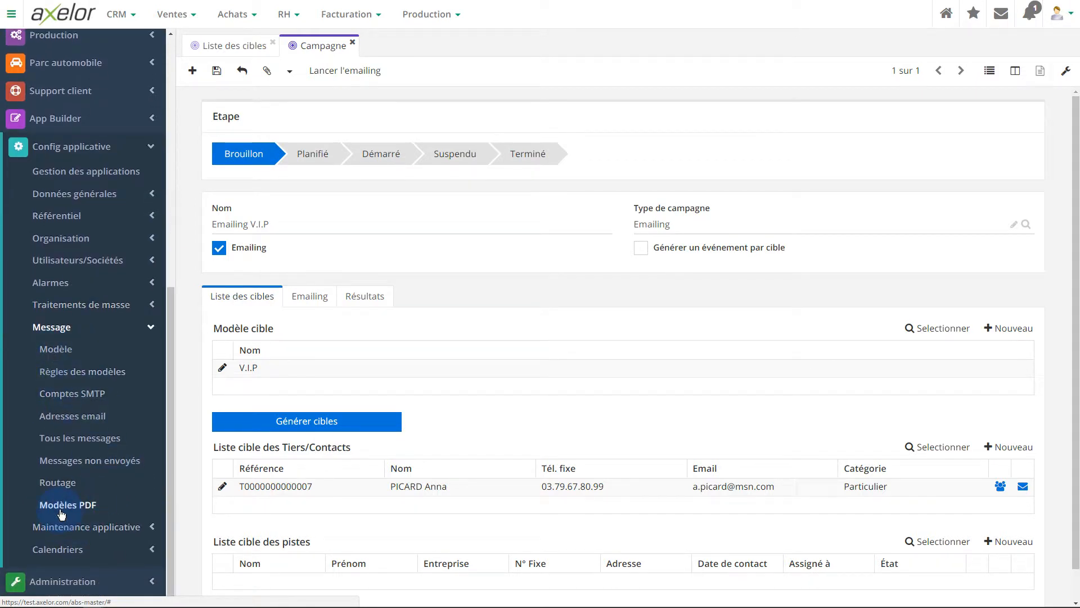
pyautogui.click(79, 437)
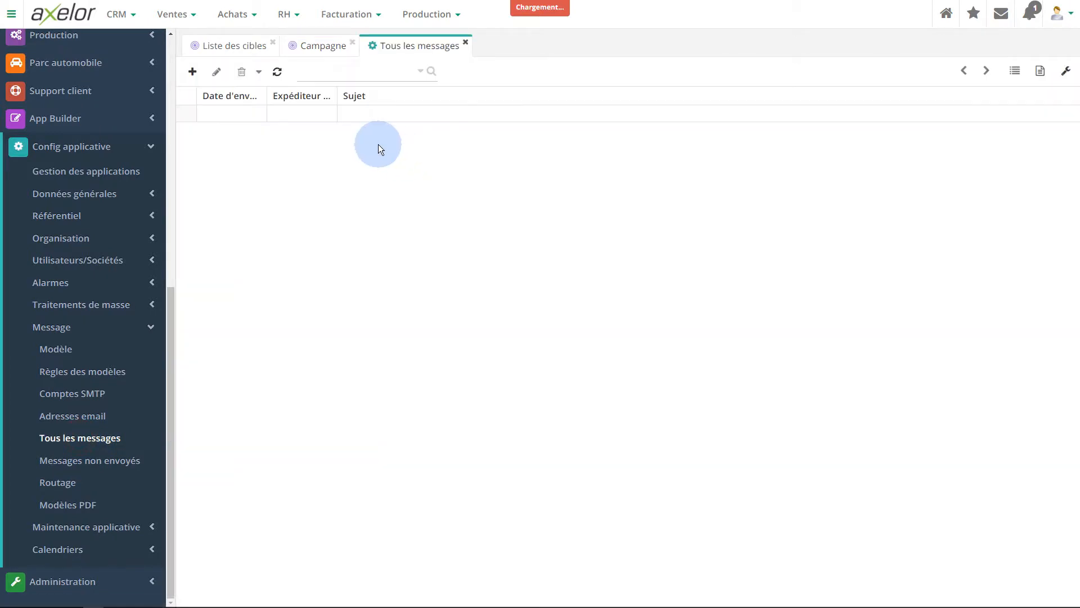
# Open the E-mailing V.I.P message, examine its sender, recipient and content, and close it.
pyautogui.doubleClick(560, 141)
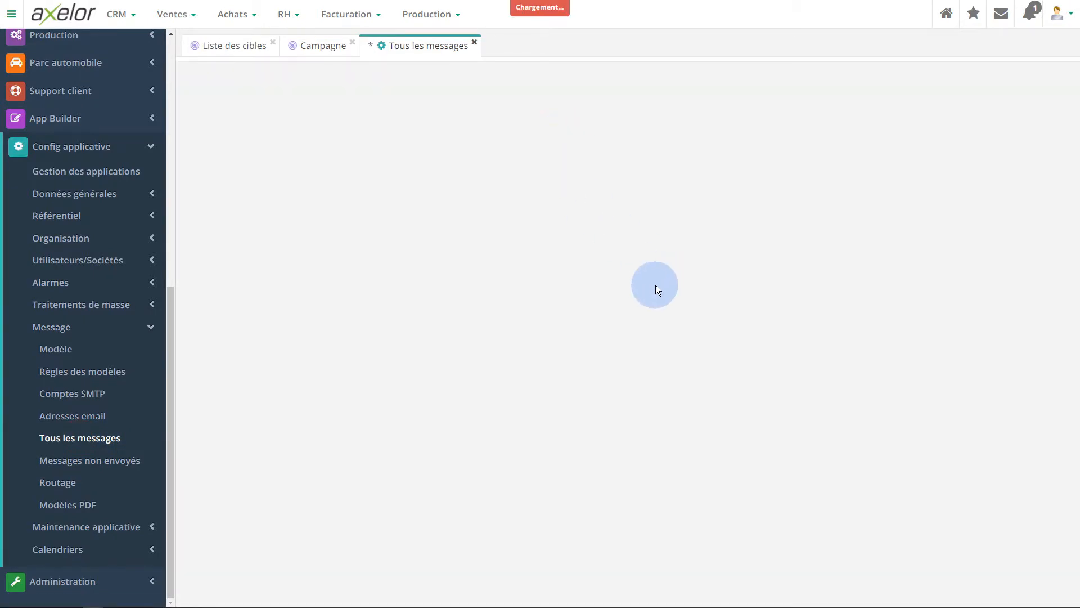
pyautogui.scroll(-6, 656, 285)
pyautogui.scroll(1, 656, 285)
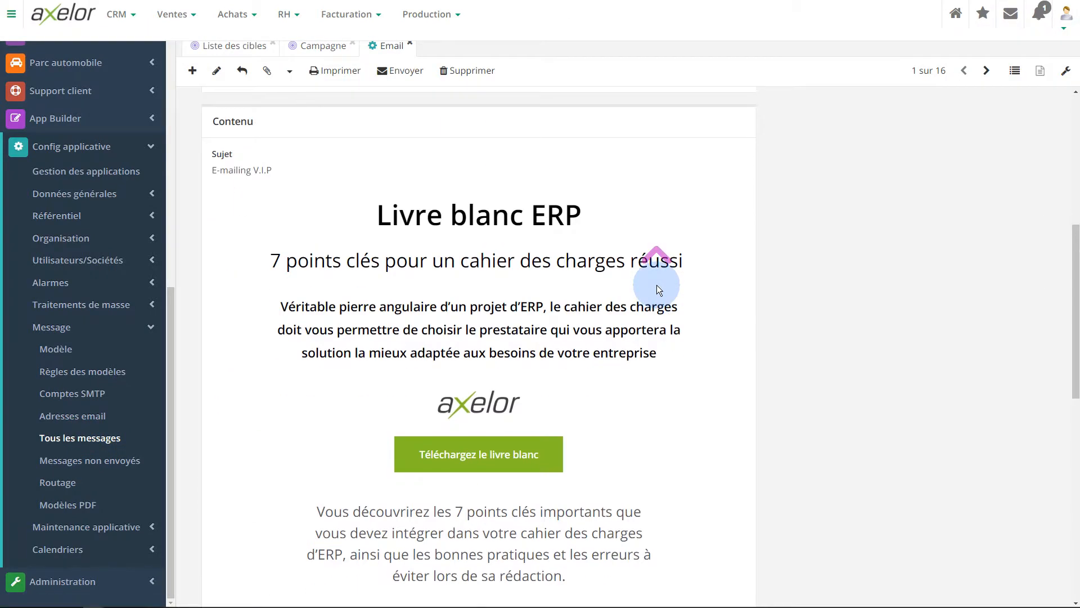
pyautogui.scroll(5, 656, 285)
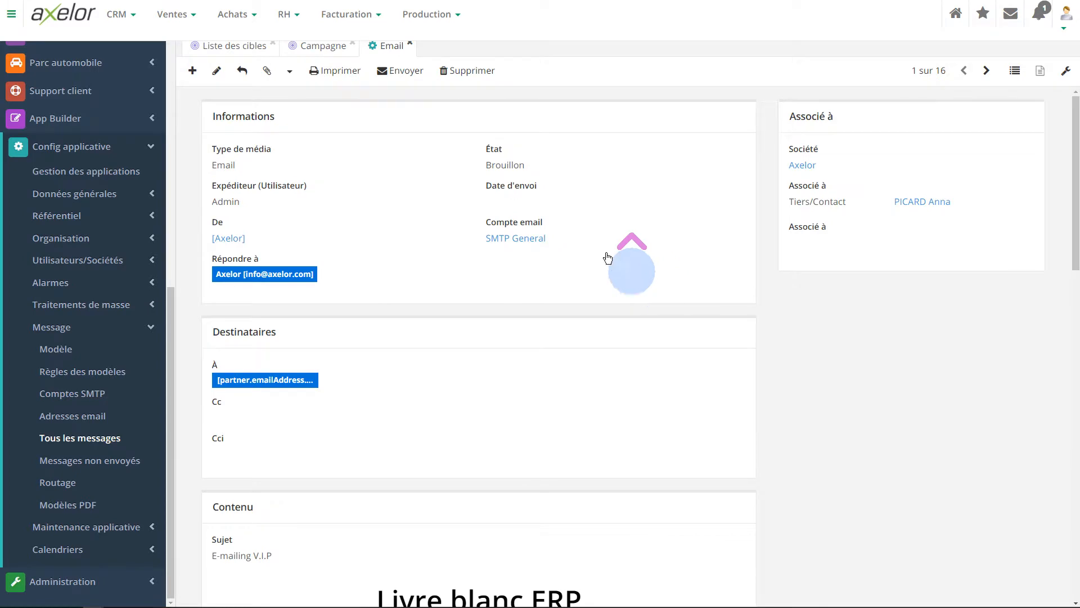
pyautogui.click(410, 44)
# Return to the marketing campaigns and create a new campaign named Appel téléphonique.
pyautogui.click(251, 43)
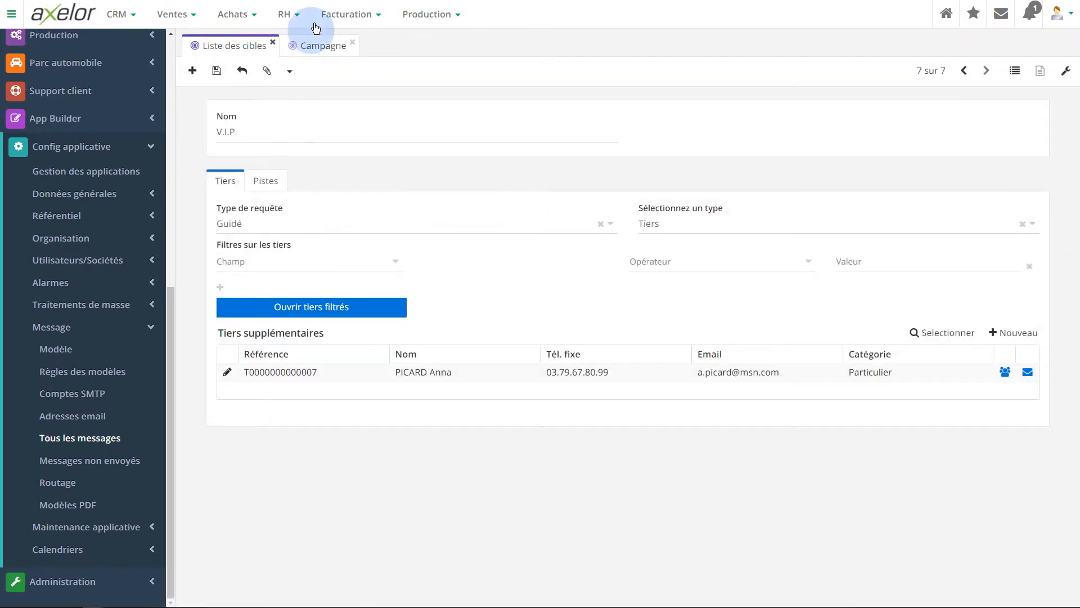
pyautogui.click(318, 46)
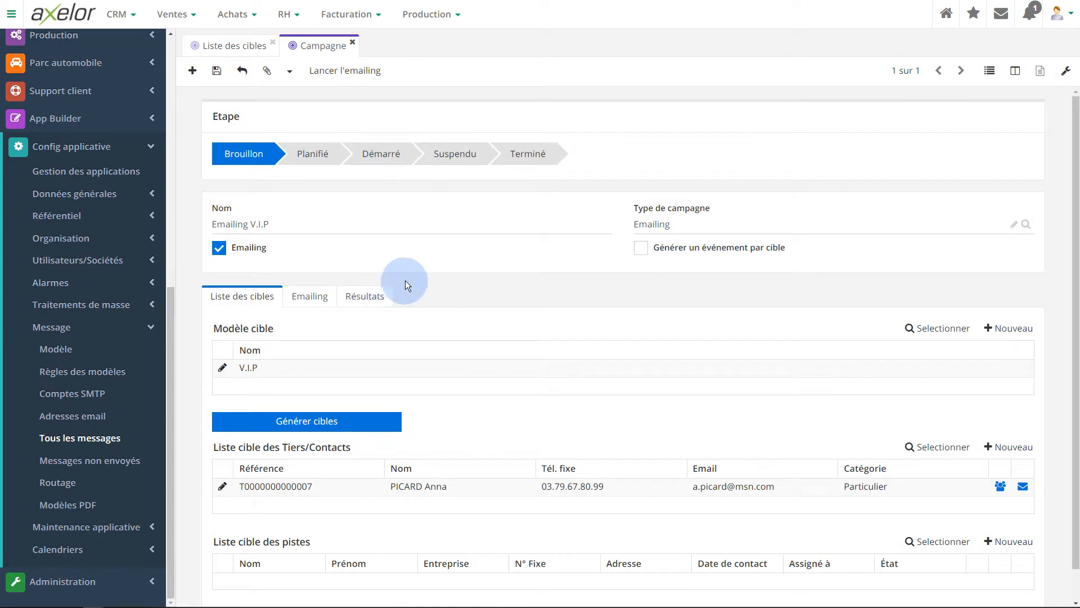
pyautogui.click(990, 70)
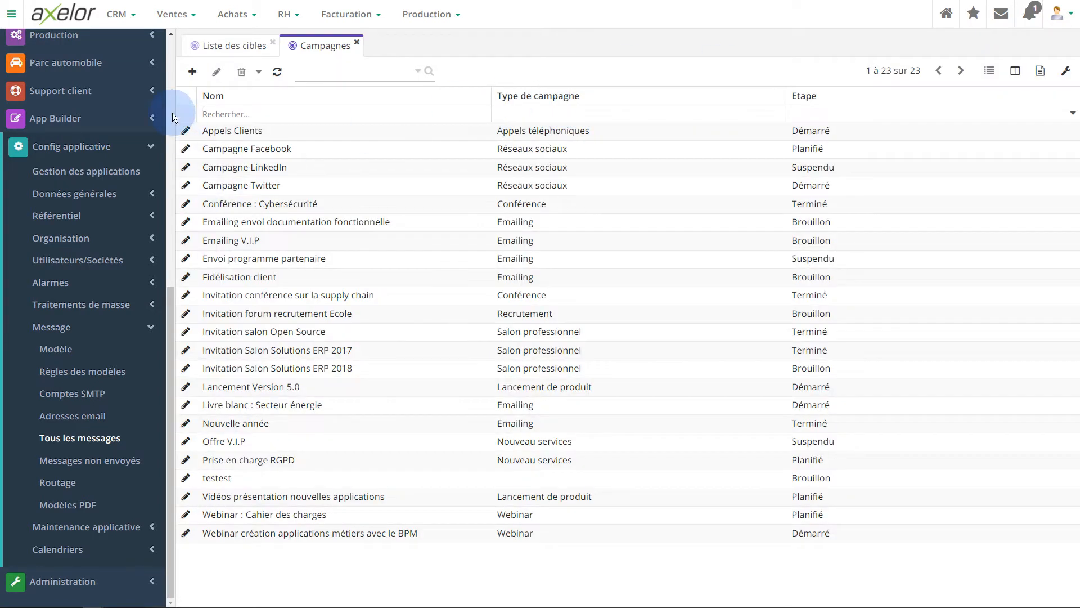
pyautogui.click(193, 71)
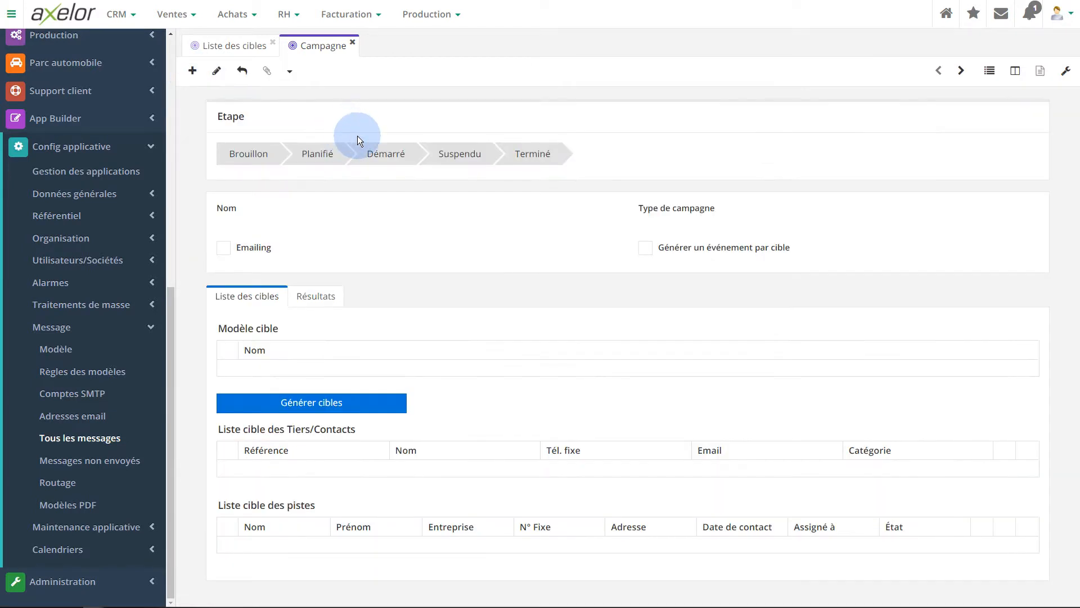
pyautogui.click(369, 222)
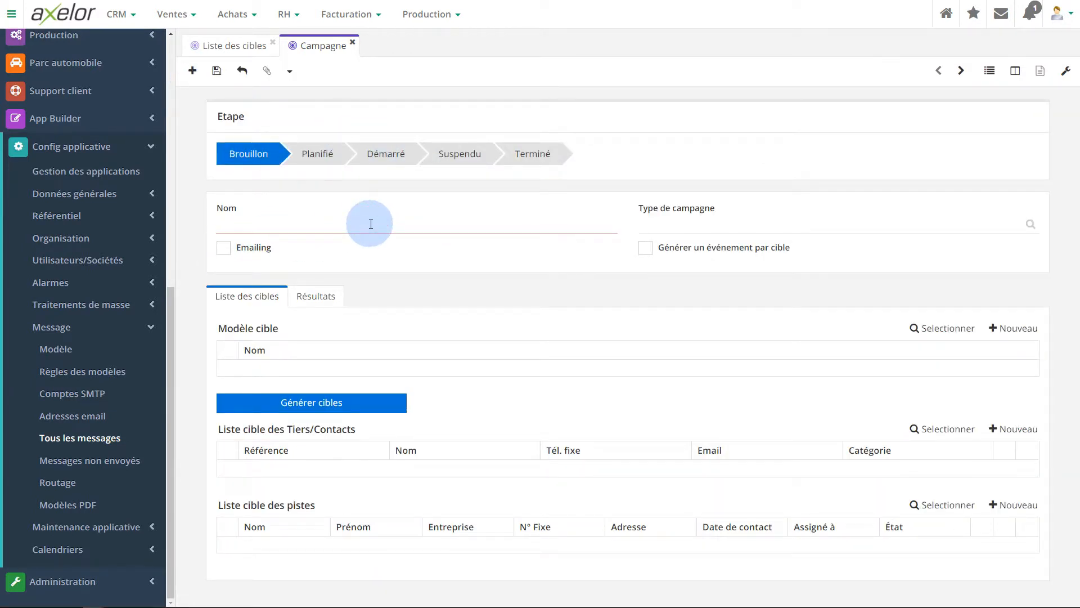
pyautogui.write('Appel té')
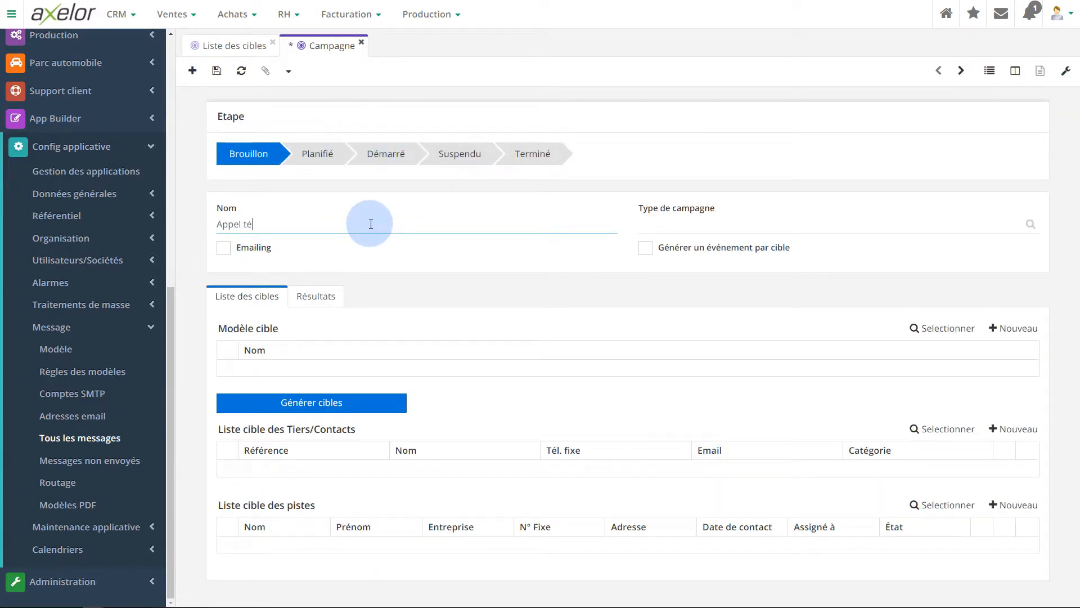
pyautogui.write('léphonique')
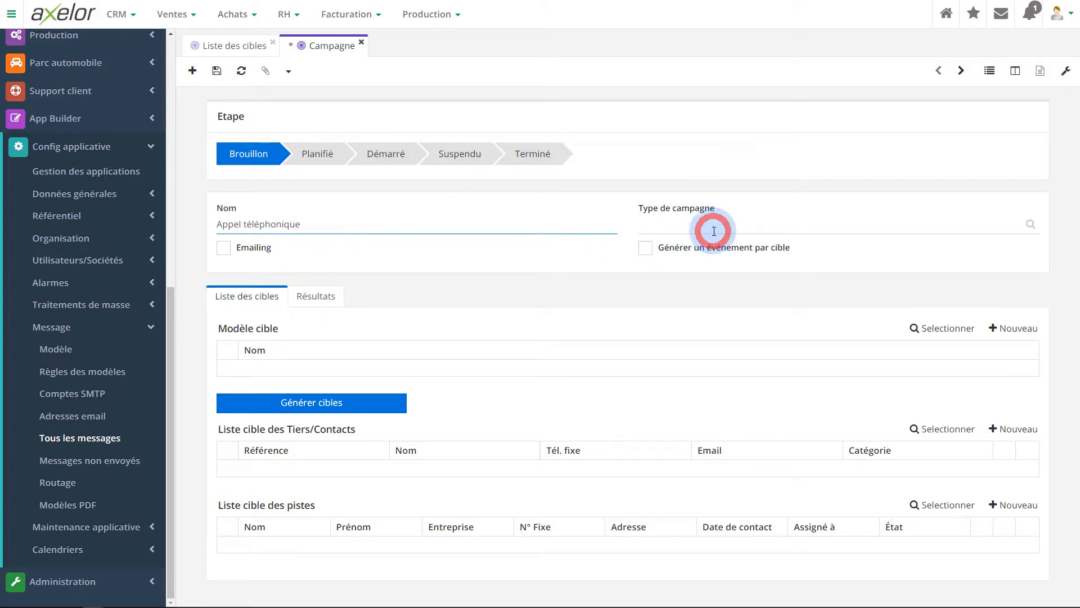
# Set the campaign type to Appels téléphoniques and enable Générer un événement par cible.
pyautogui.click(701, 223)
pyautogui.click(685, 246)
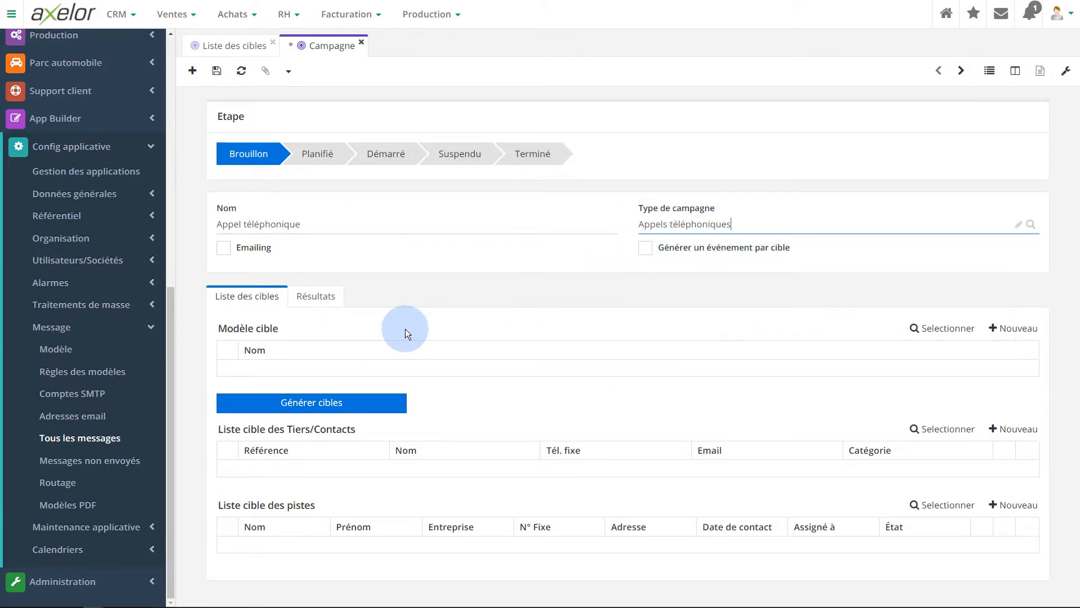
pyautogui.click(646, 248)
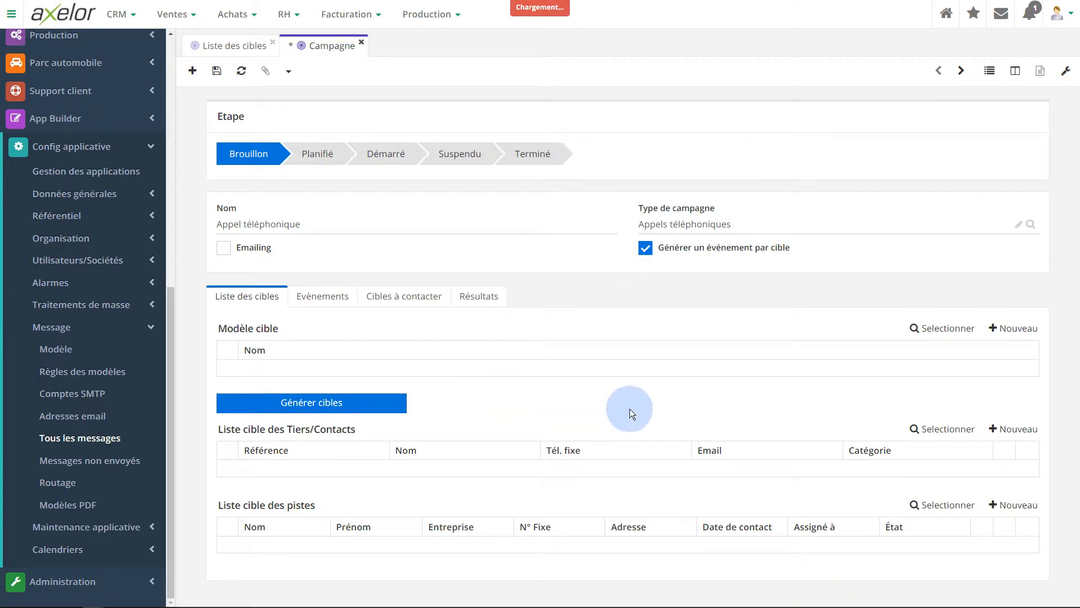
# Add the Clients list as the campaign's target model and try to generate the targets.
pyautogui.click(960, 330)
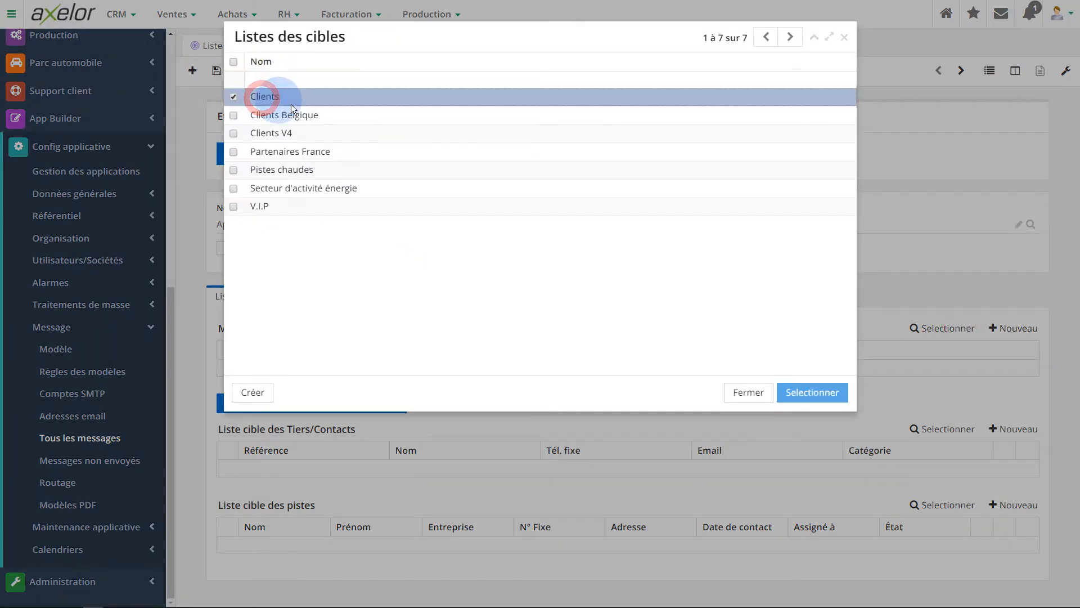
pyautogui.doubleClick(291, 104)
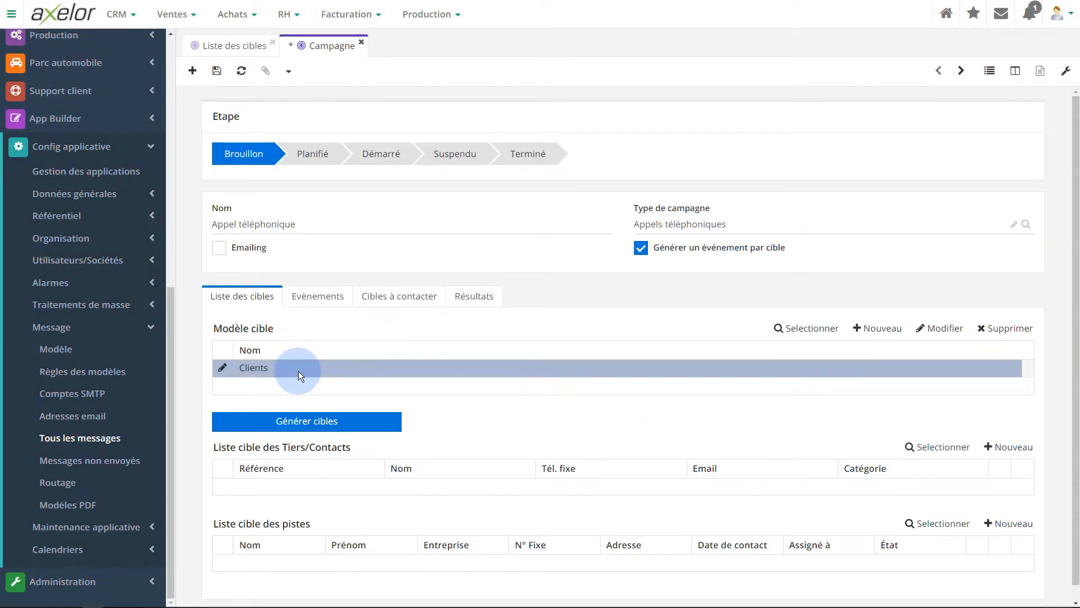
pyautogui.click(314, 421)
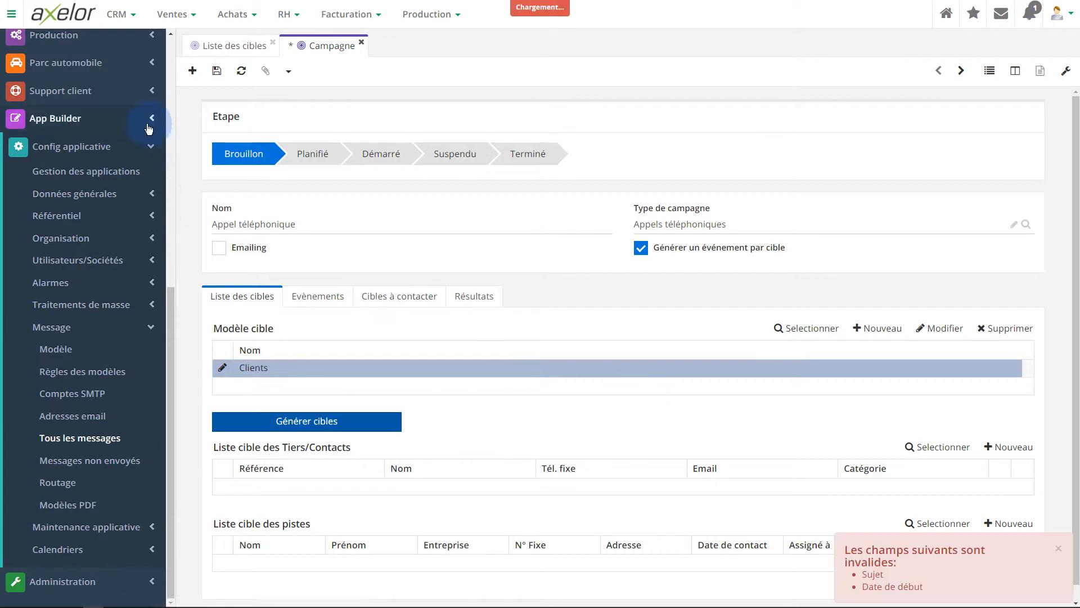
# Check the campaign's Evènements settings and try generating the targets again with event generation still enabled.
pyautogui.click(149, 147)
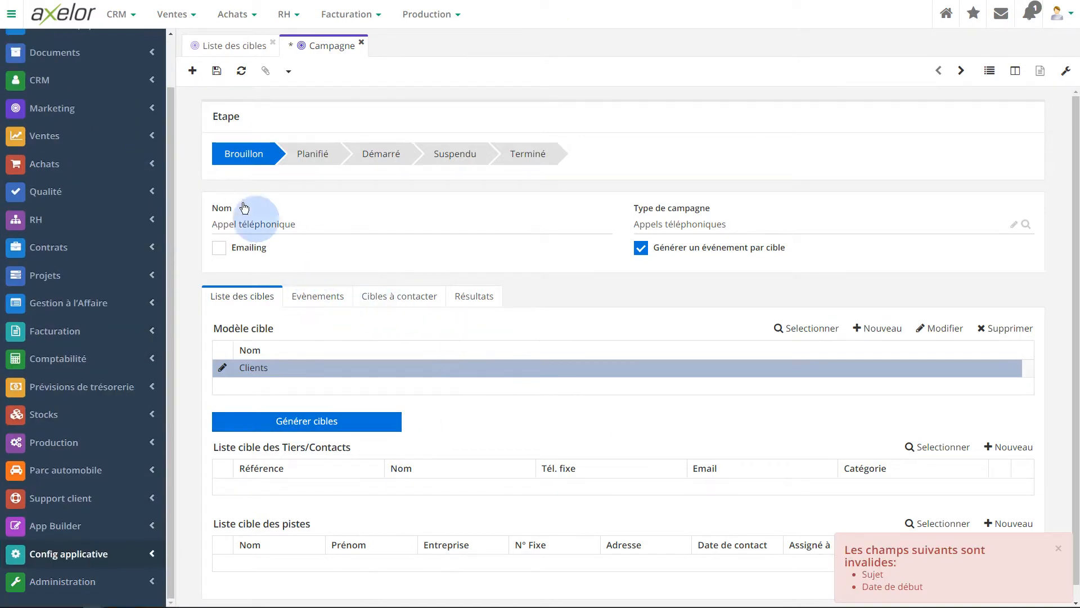
pyautogui.click(293, 302)
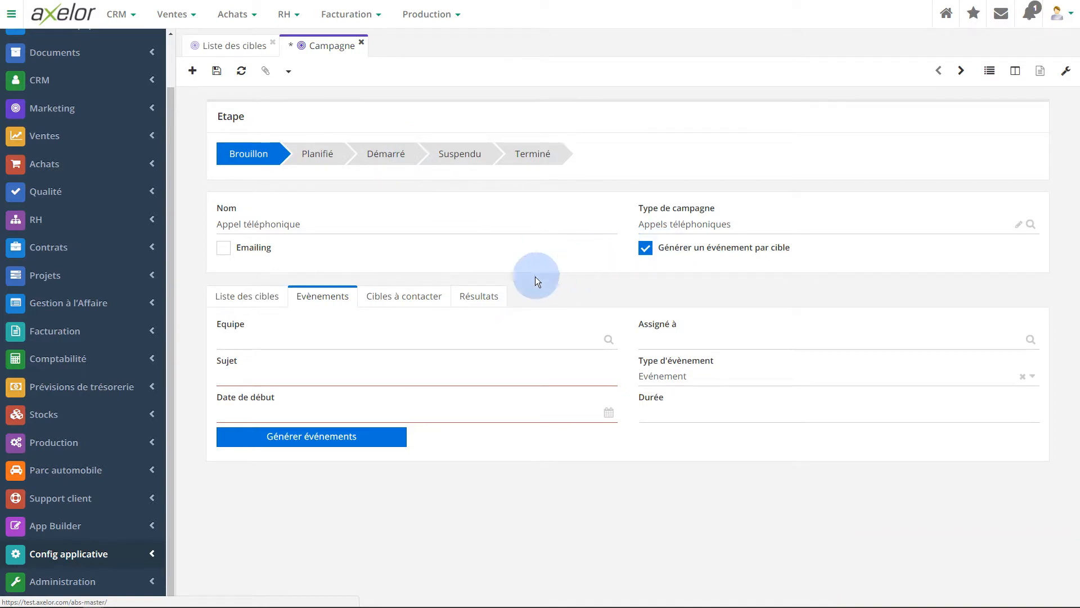
pyautogui.click(647, 248)
pyautogui.click(646, 248)
pyautogui.click(318, 425)
# Disable Générer un événement par cible, generate the targets from the Clients list and review the target lists.
pyautogui.click(640, 248)
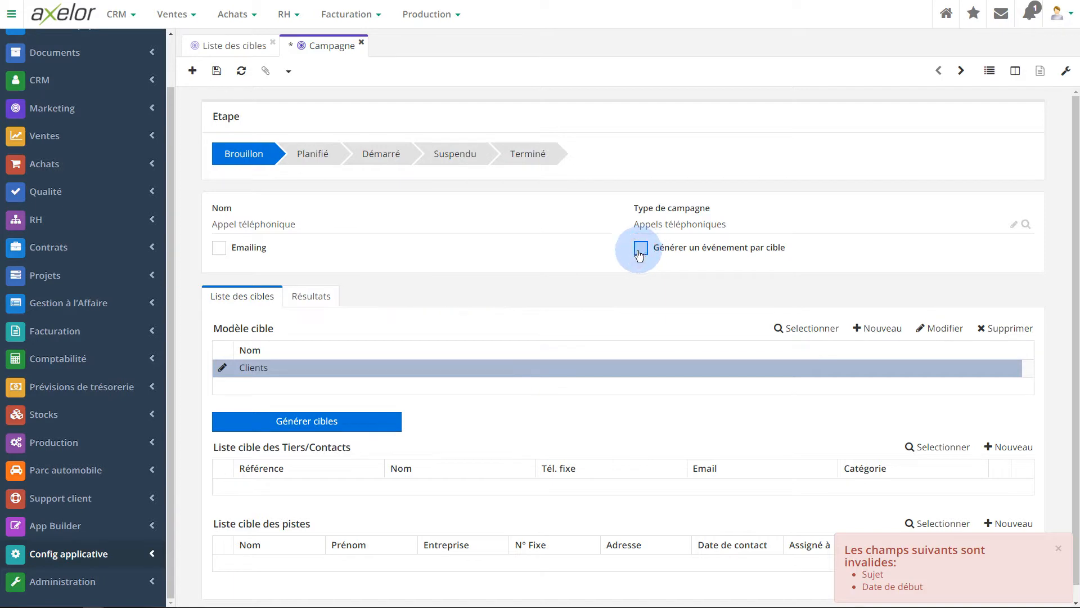
pyautogui.click(319, 427)
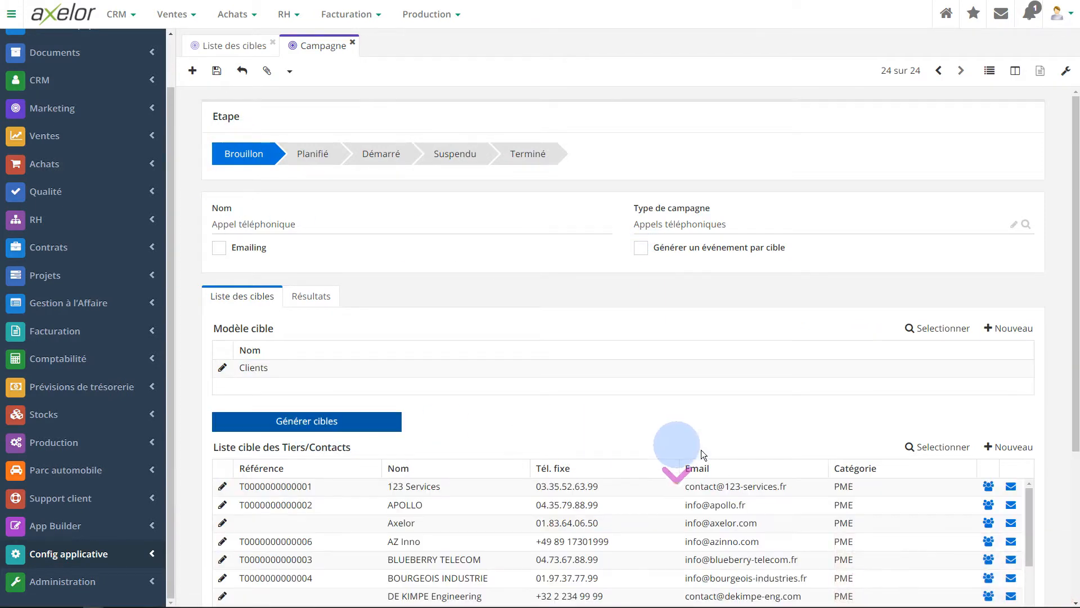
pyautogui.scroll(-4, 701, 450)
pyautogui.scroll(2, 588, 368)
pyautogui.scroll(-2, 589, 368)
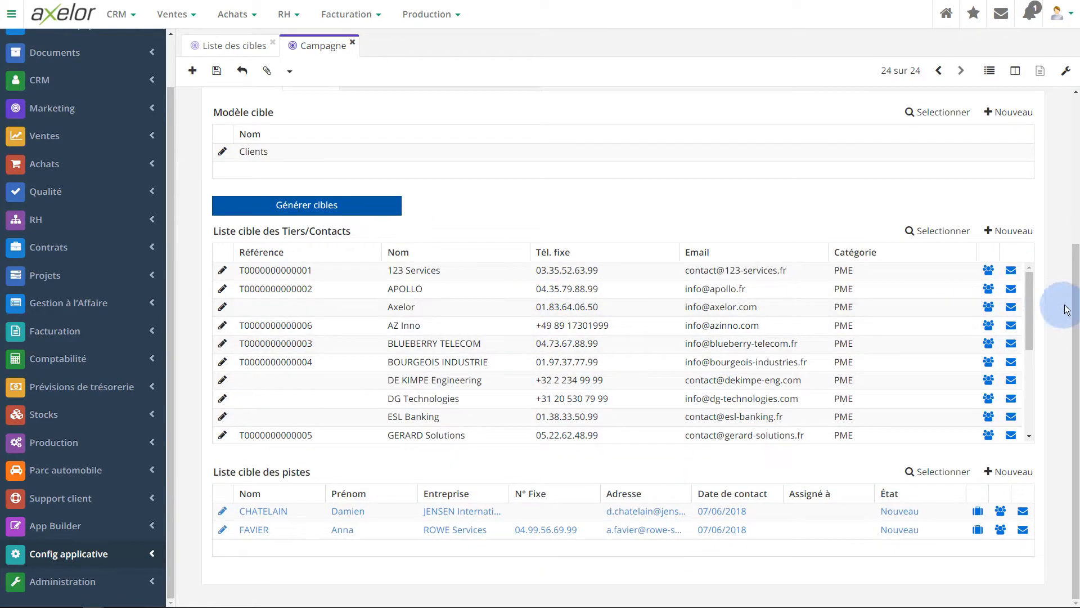
# Re-enable Générer un événement par cible and set the event subject to "Appel de présentation du nouveau service".
pyautogui.moveTo(1030, 295); pyautogui.dragTo(1029, 269)
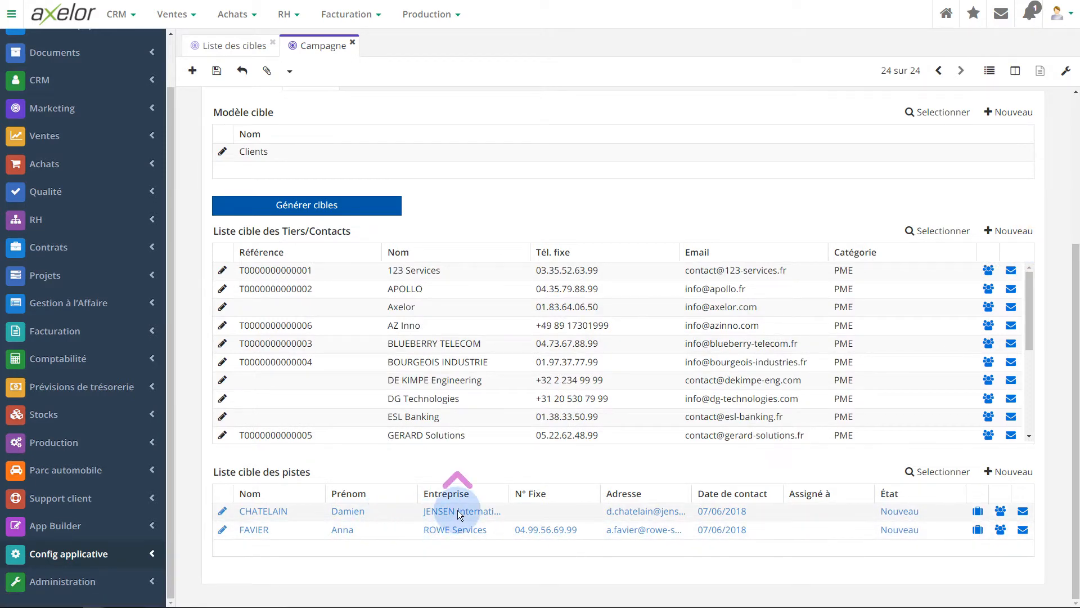
pyautogui.scroll(3, 643, 288)
pyautogui.click(646, 204)
pyautogui.click(325, 249)
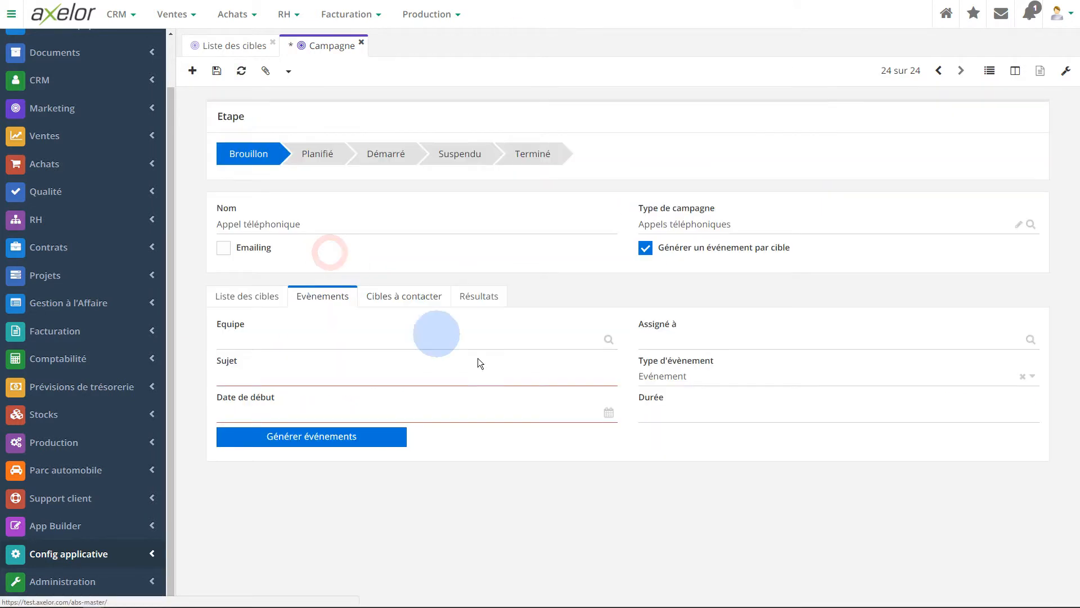
pyautogui.click(403, 383)
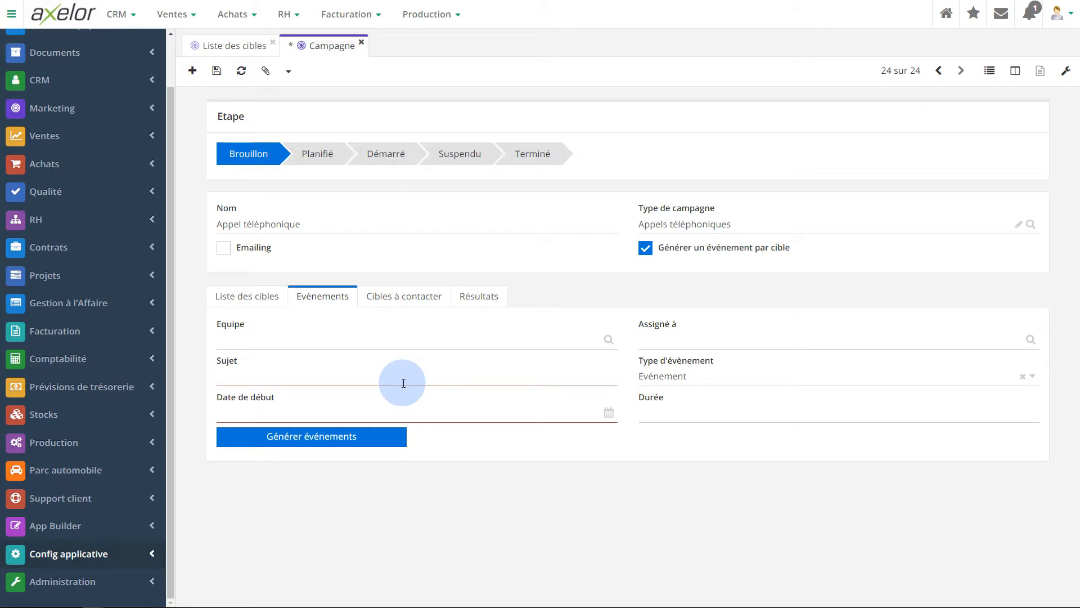
pyautogui.click(403, 384)
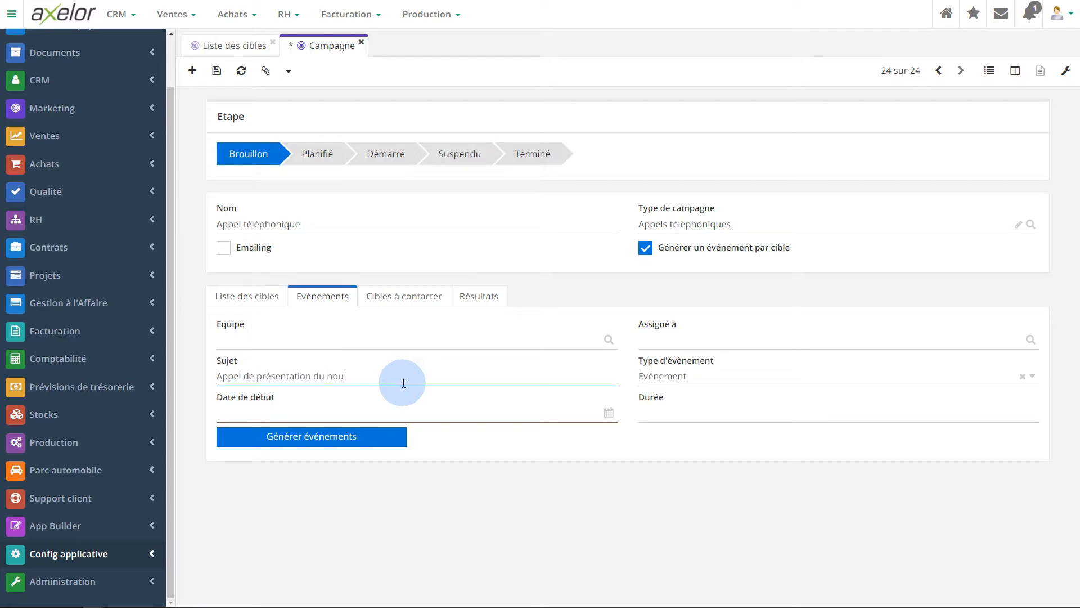
# Rename the campaign as "Appel téléphonique : Nouveau service".
pyautogui.click(345, 225)
pyautogui.write(': Nouveua service')
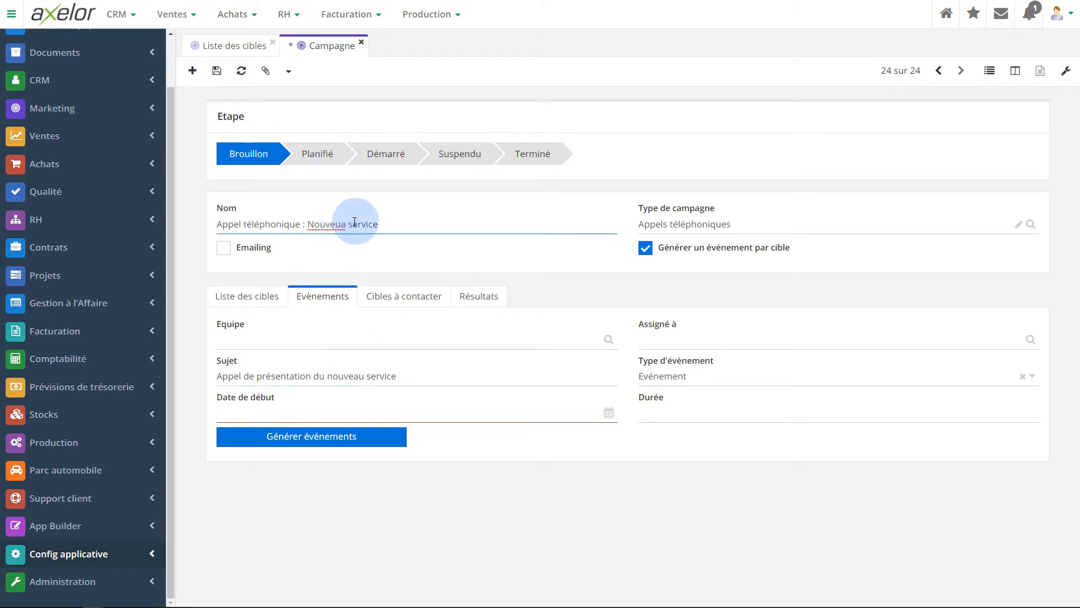
pyautogui.click(347, 224)
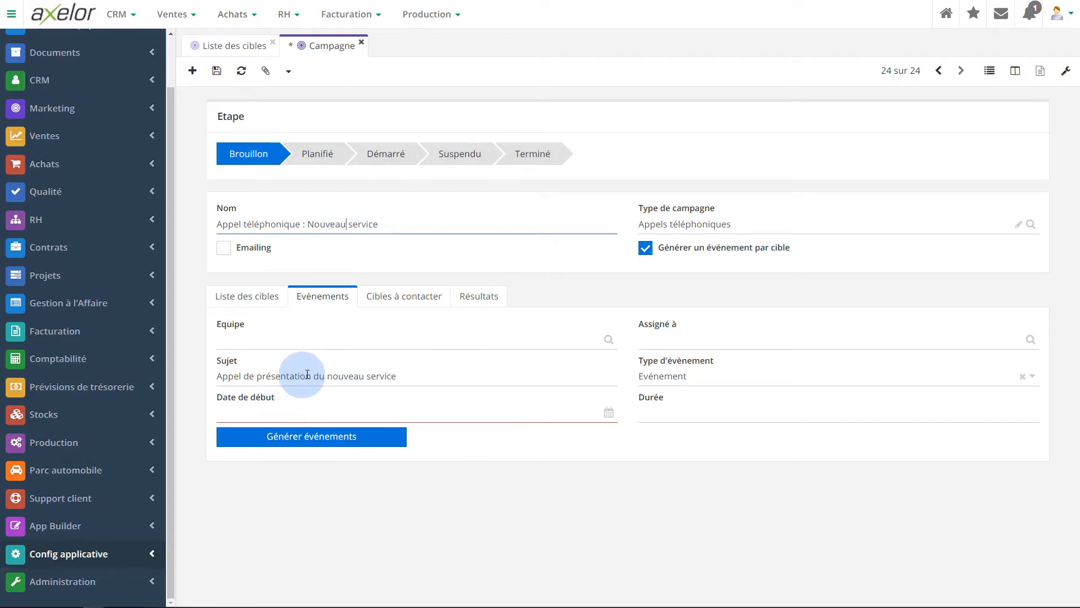
# Set the event team to Générale and choose the user the events are assigned to.
pyautogui.click(563, 343)
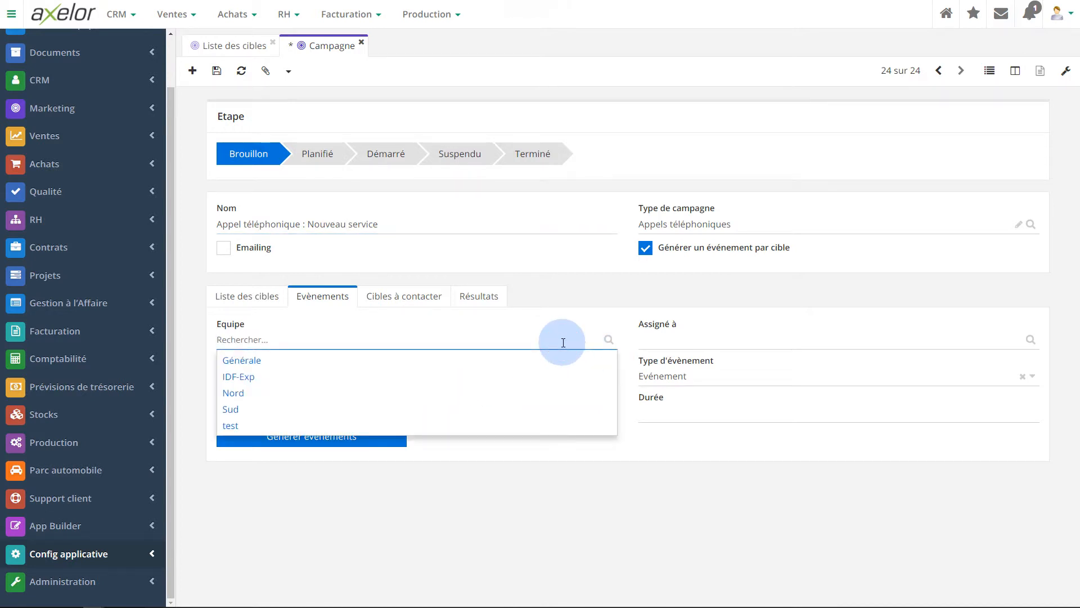
pyautogui.click(532, 358)
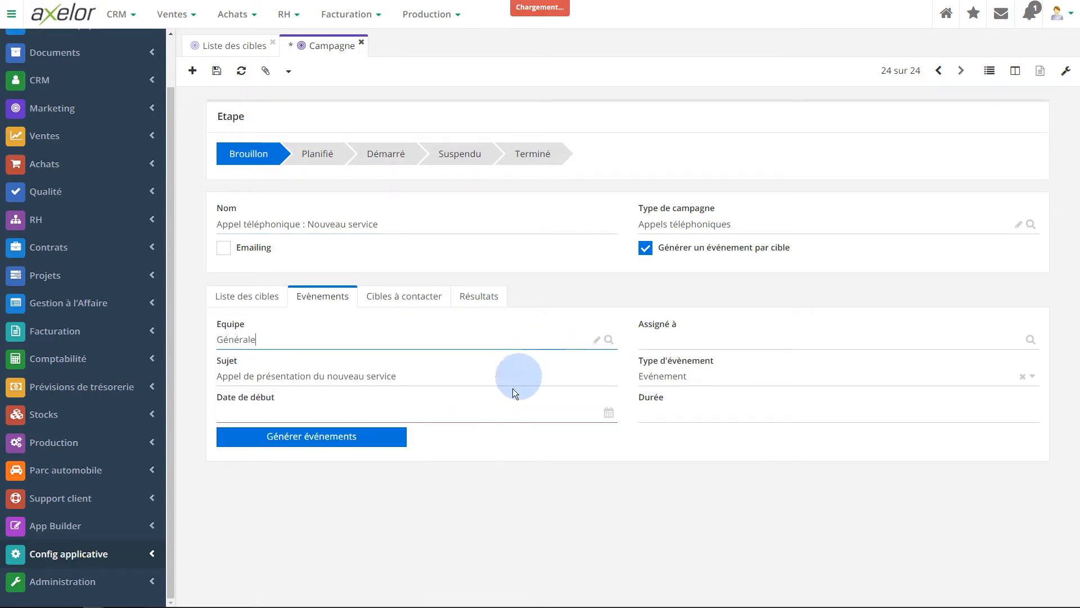
pyautogui.click(745, 338)
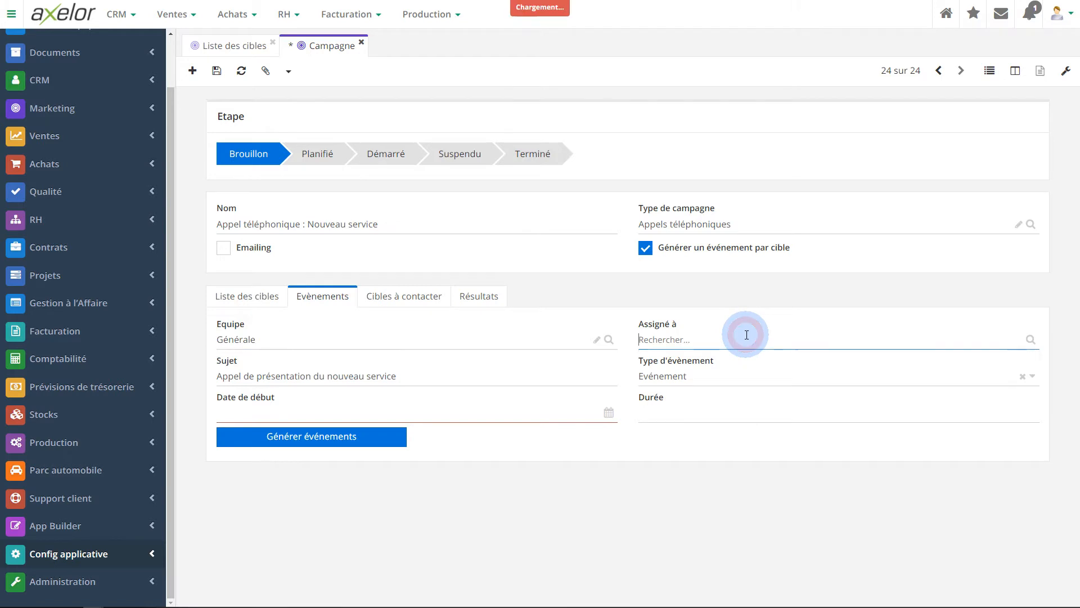
pyautogui.click(700, 392)
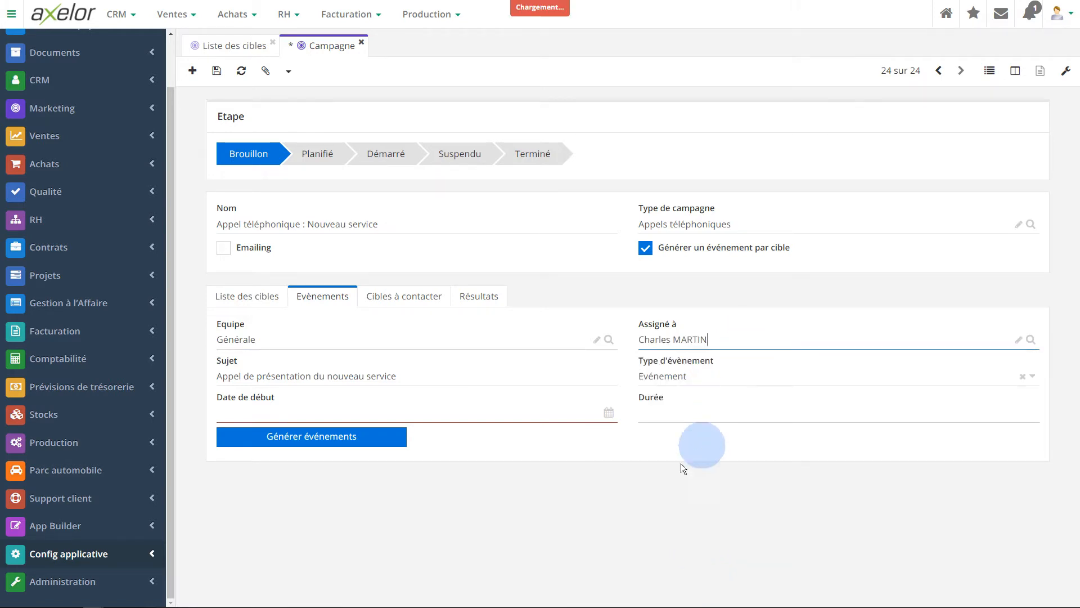
# Set the events' start date to 14/06/2018 15:00 and their duration to 010:00.
pyautogui.click(609, 413)
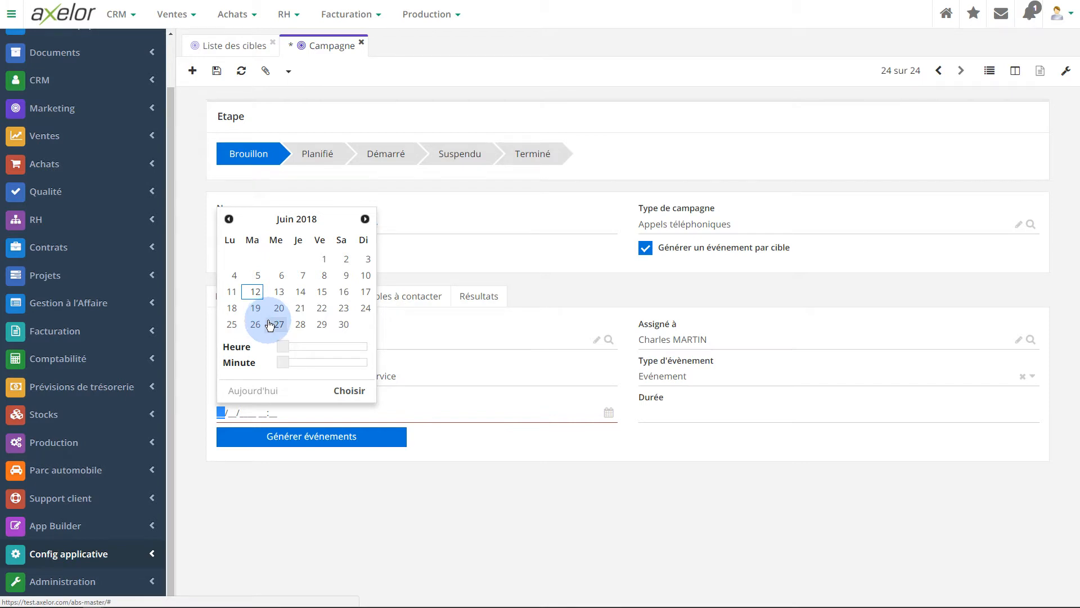
pyautogui.click(300, 292)
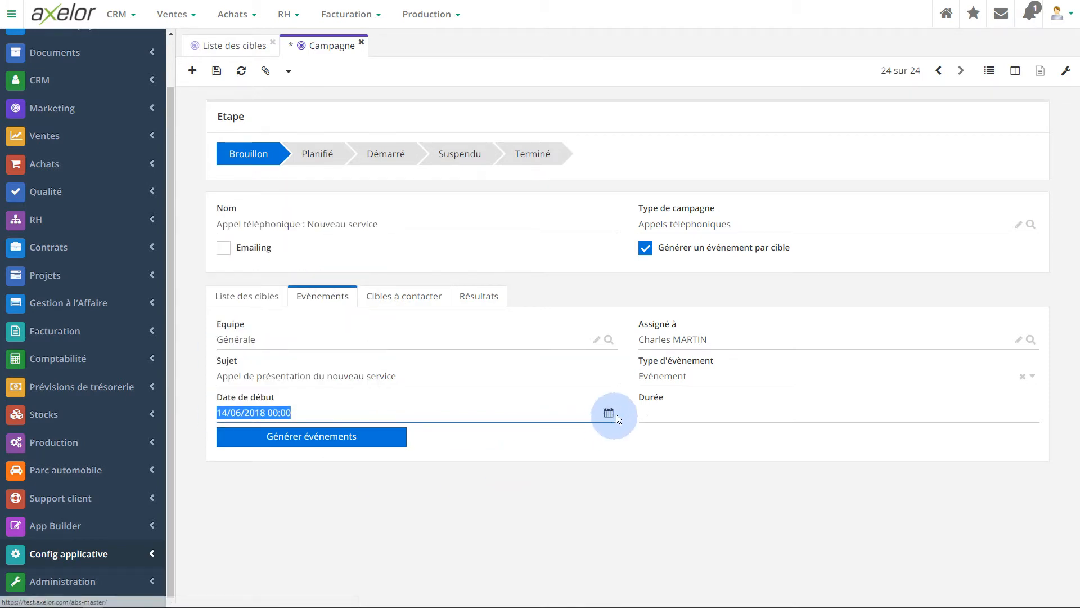
pyautogui.click(280, 413)
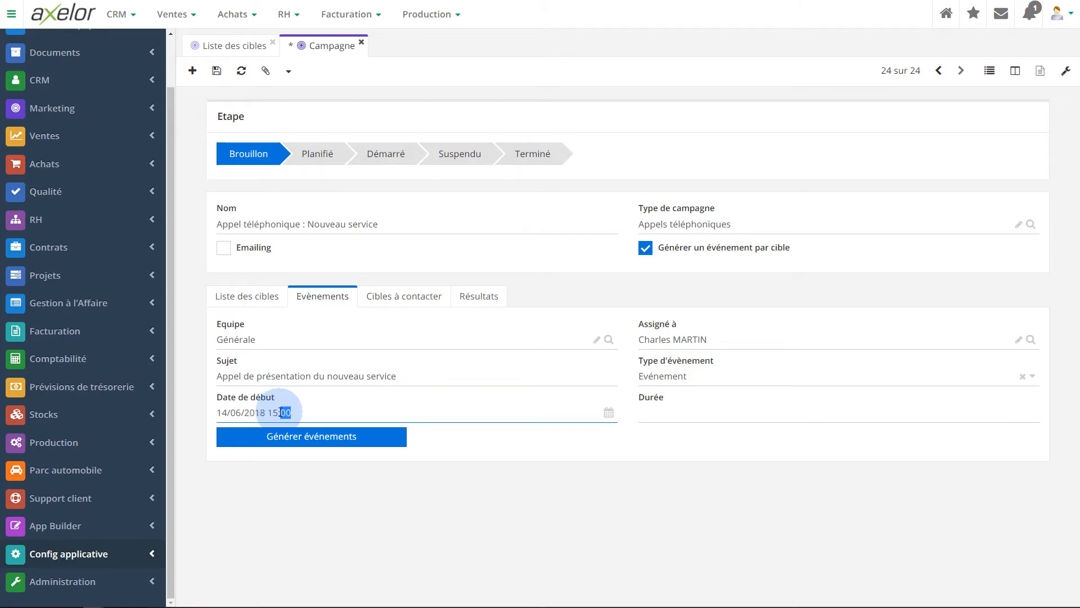
pyautogui.click(716, 414)
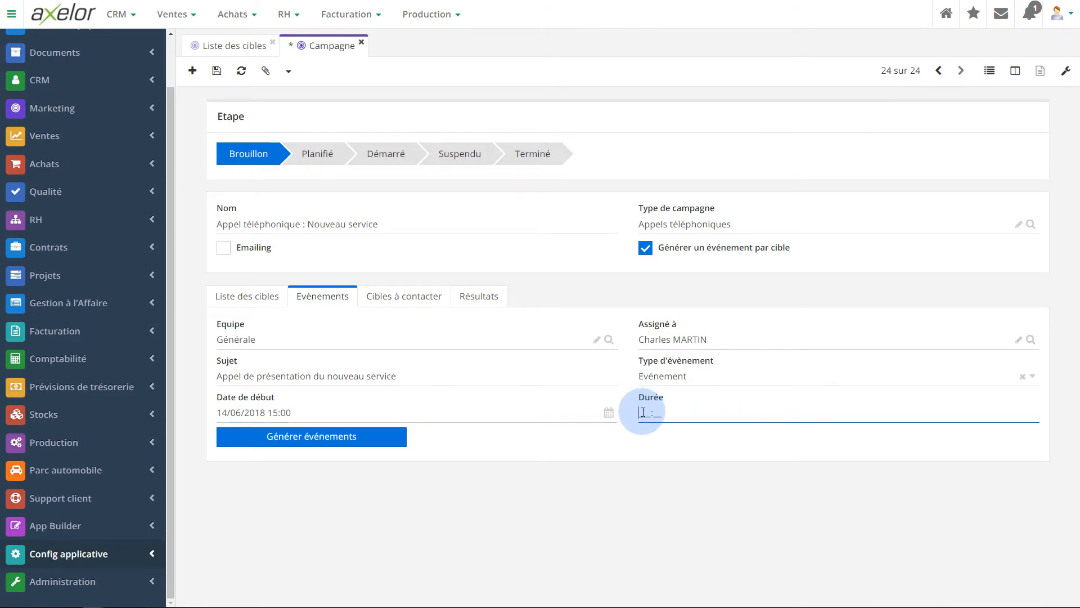
pyautogui.write('010:00')
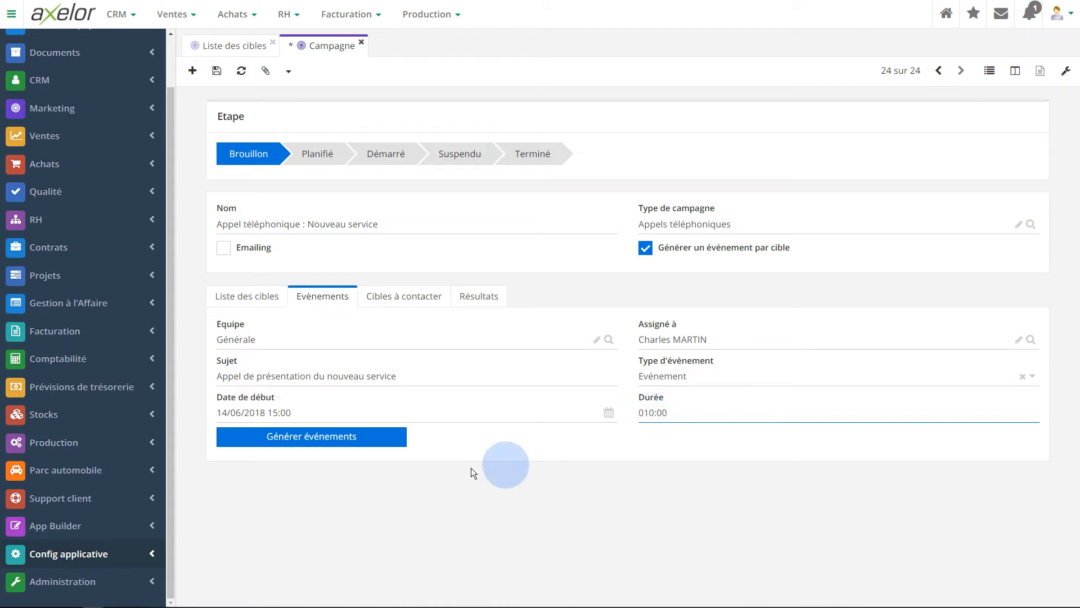
# Save the campaign and generate the events for its targets.
pyautogui.click(217, 70)
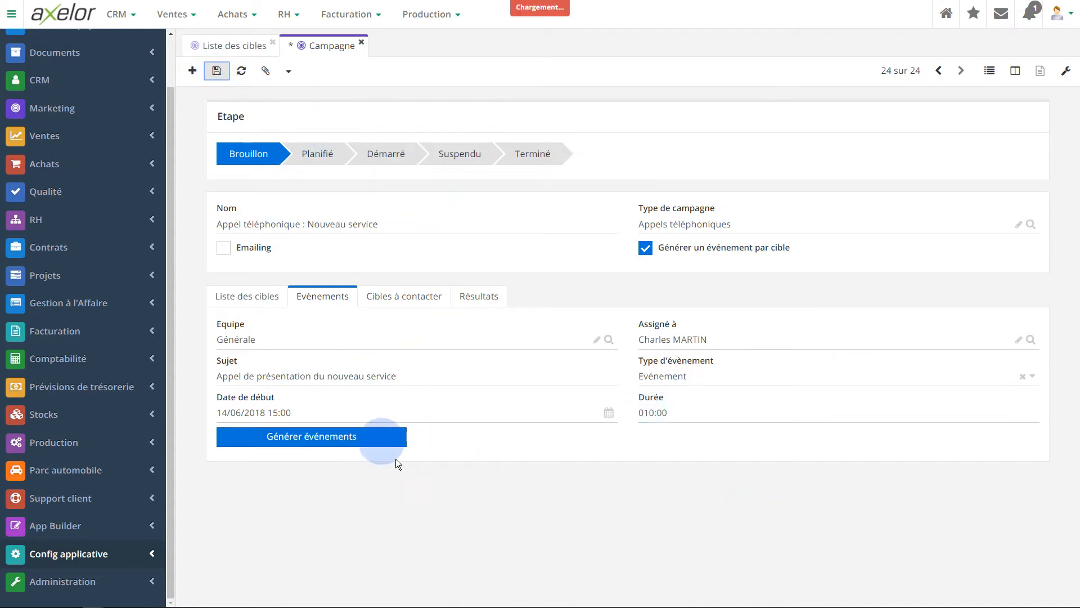
pyautogui.click(319, 440)
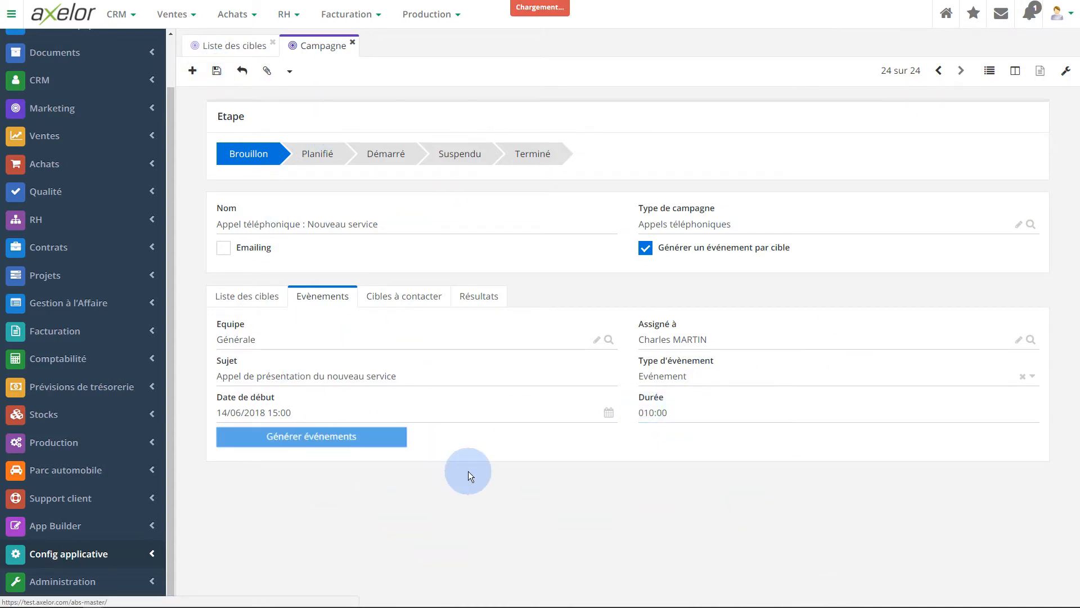
pyautogui.click(687, 104)
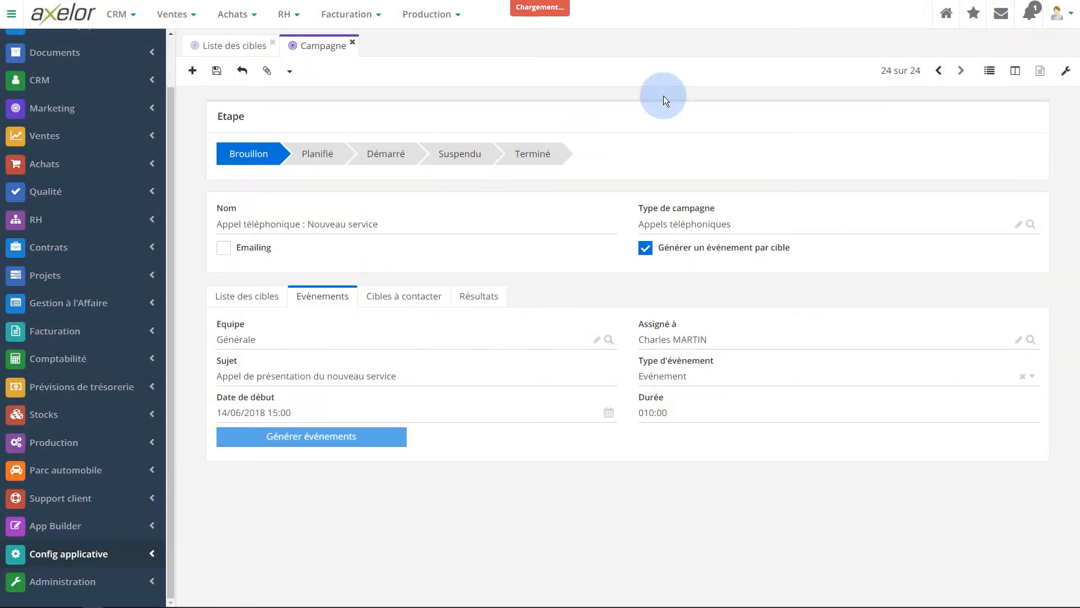
# Review the campaign's target lists and enable the Emailing option.
pyautogui.click(234, 298)
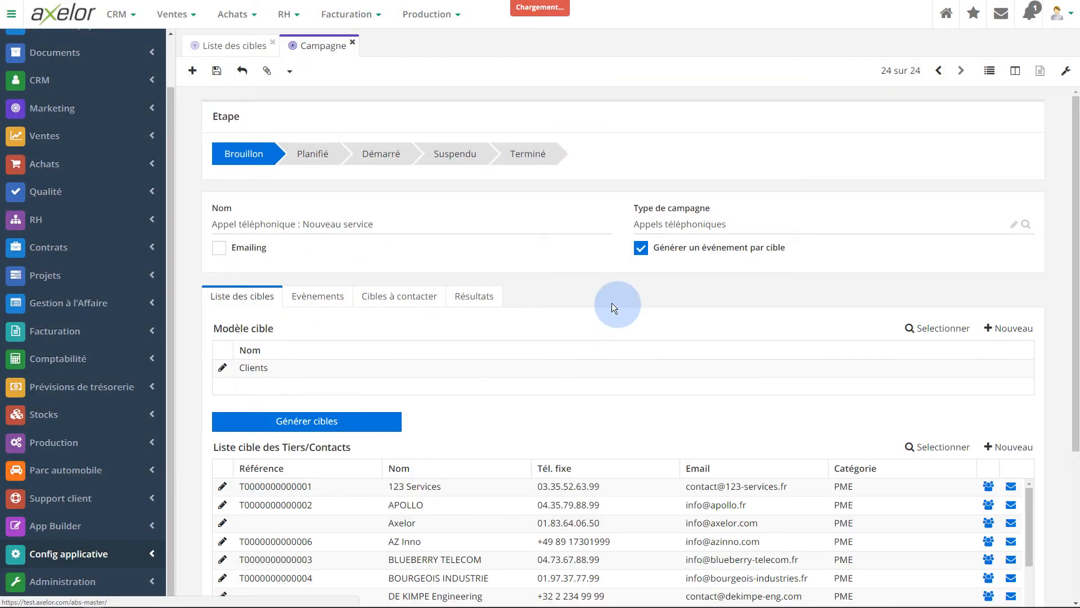
pyautogui.scroll(-5, 504, 481)
pyautogui.scroll(5, 503, 477)
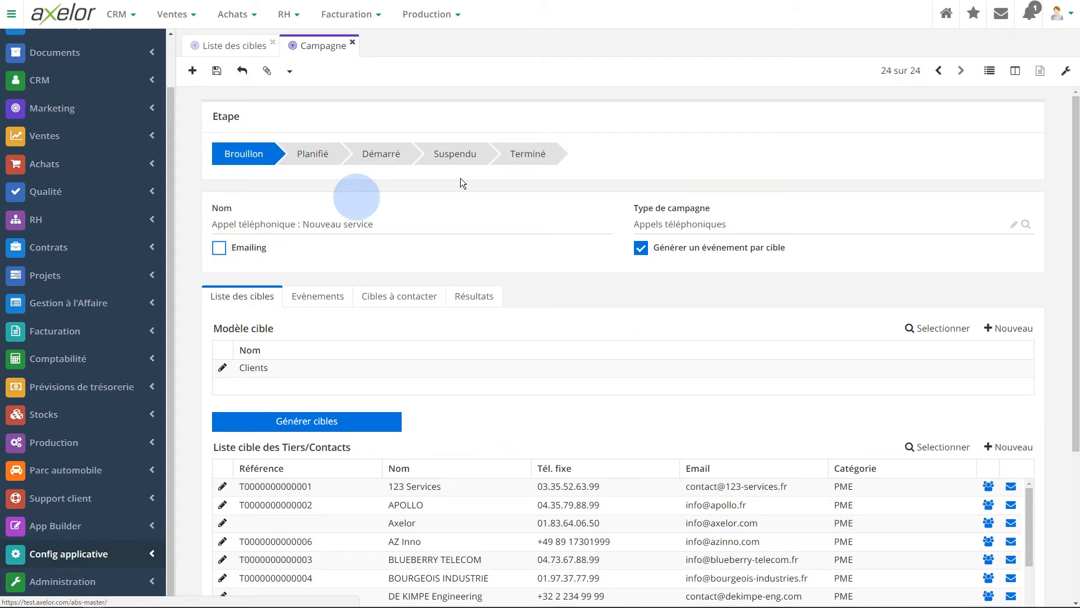
pyautogui.click(219, 252)
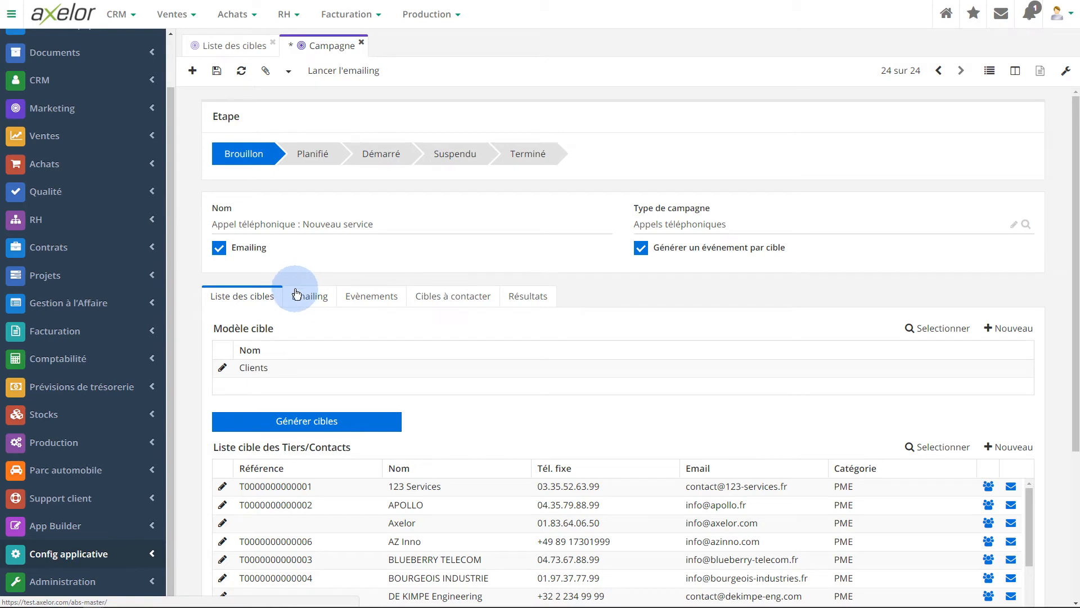
# Examine the scheduled and past events of the targets to contact, plus the Pistes and Tiers participants in the results.
pyautogui.click(428, 290)
pyautogui.scroll(-1, 623, 268)
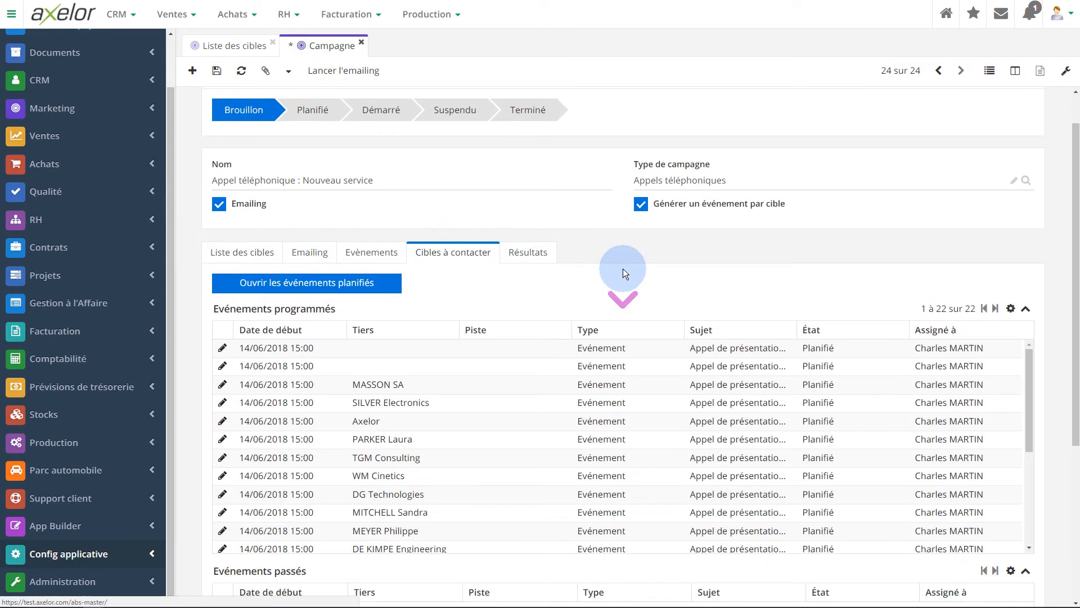
pyautogui.scroll(-2, 623, 268)
pyautogui.scroll(1, 581, 322)
pyautogui.scroll(-5, 583, 336)
pyautogui.scroll(2, 582, 315)
pyautogui.scroll(2, 582, 303)
pyautogui.scroll(4, 583, 296)
pyautogui.scroll(-5, 583, 287)
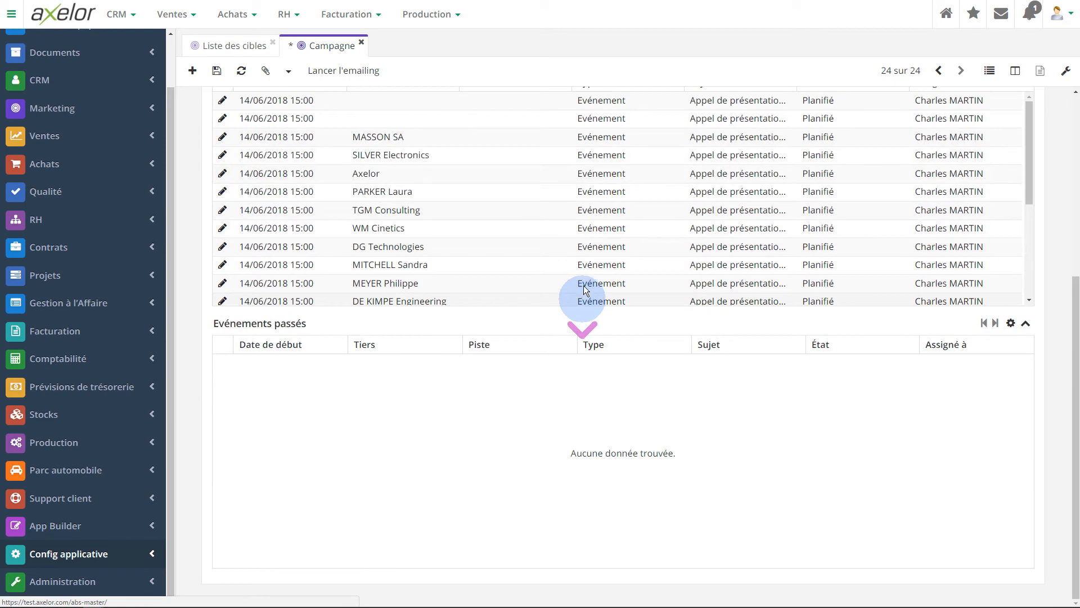
pyautogui.scroll(-2, 583, 285)
pyautogui.scroll(3, 940, 414)
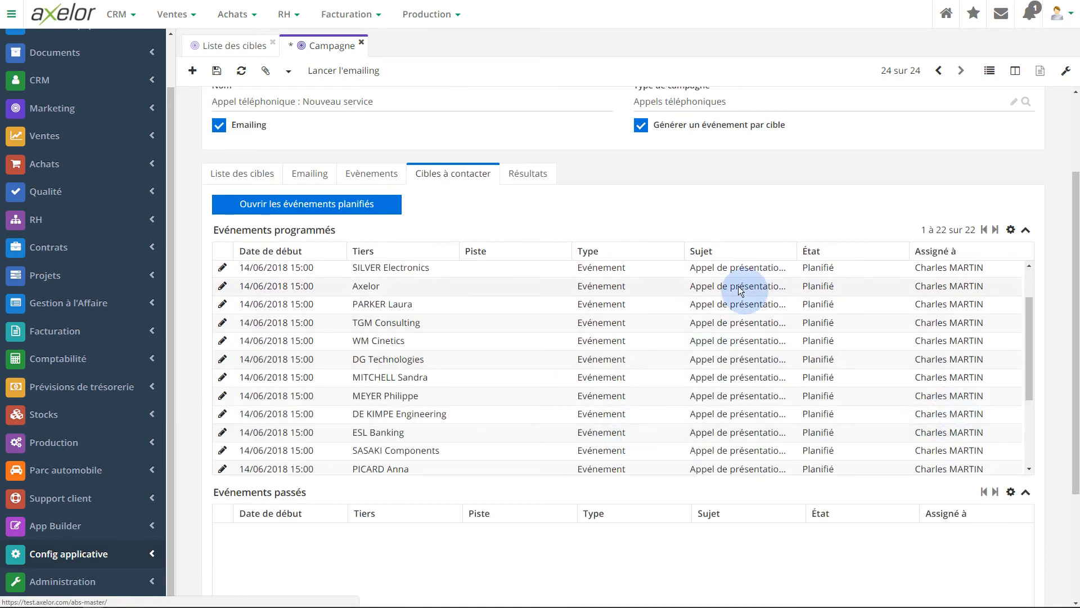
pyautogui.scroll(2, 569, 366)
pyautogui.scroll(2, 564, 291)
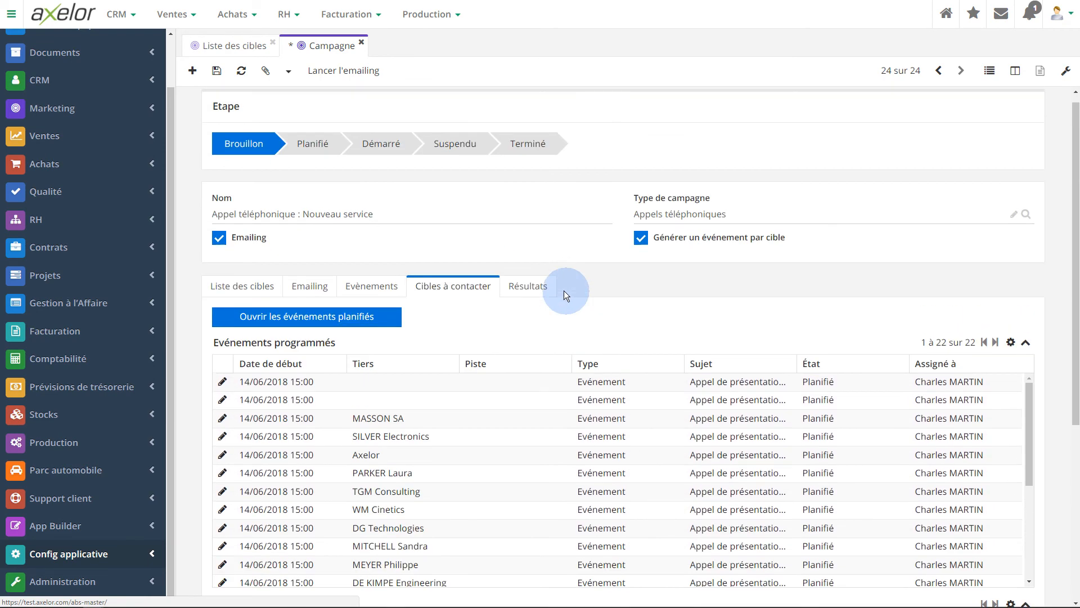
pyautogui.click(527, 287)
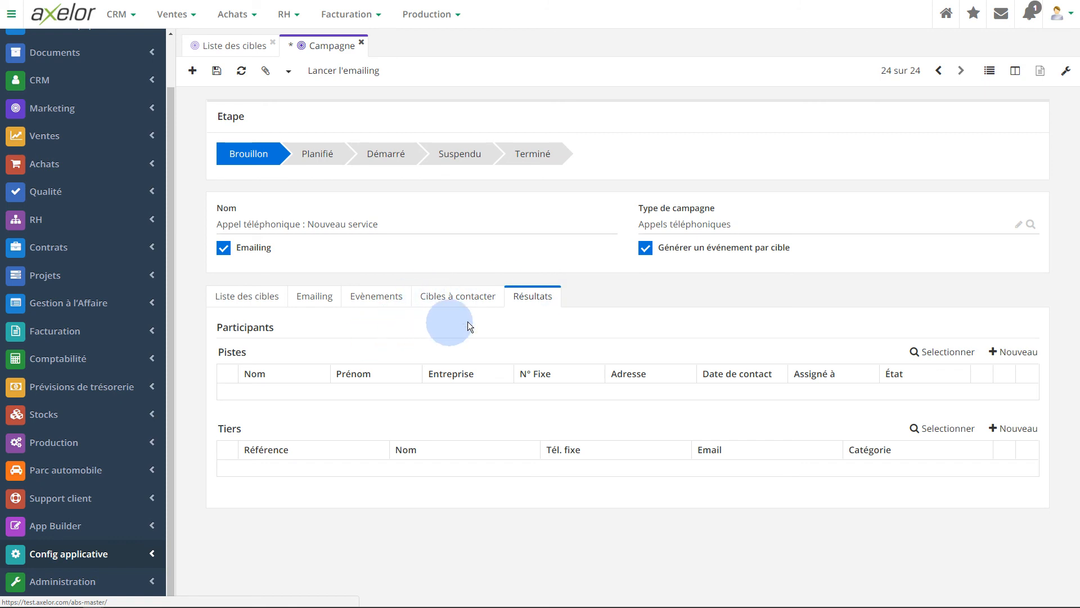
pyautogui.click(231, 297)
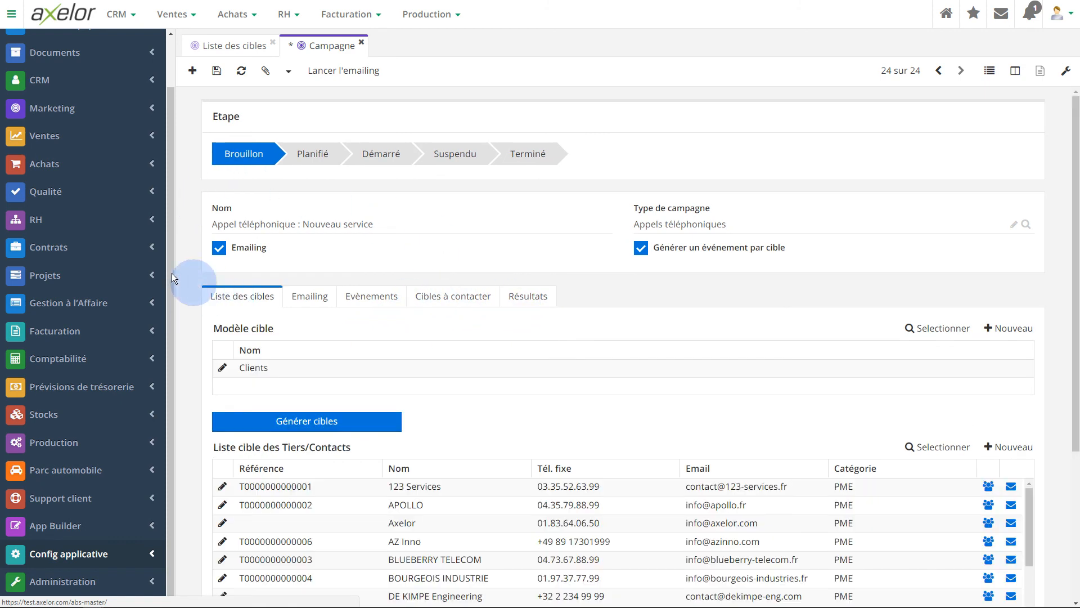